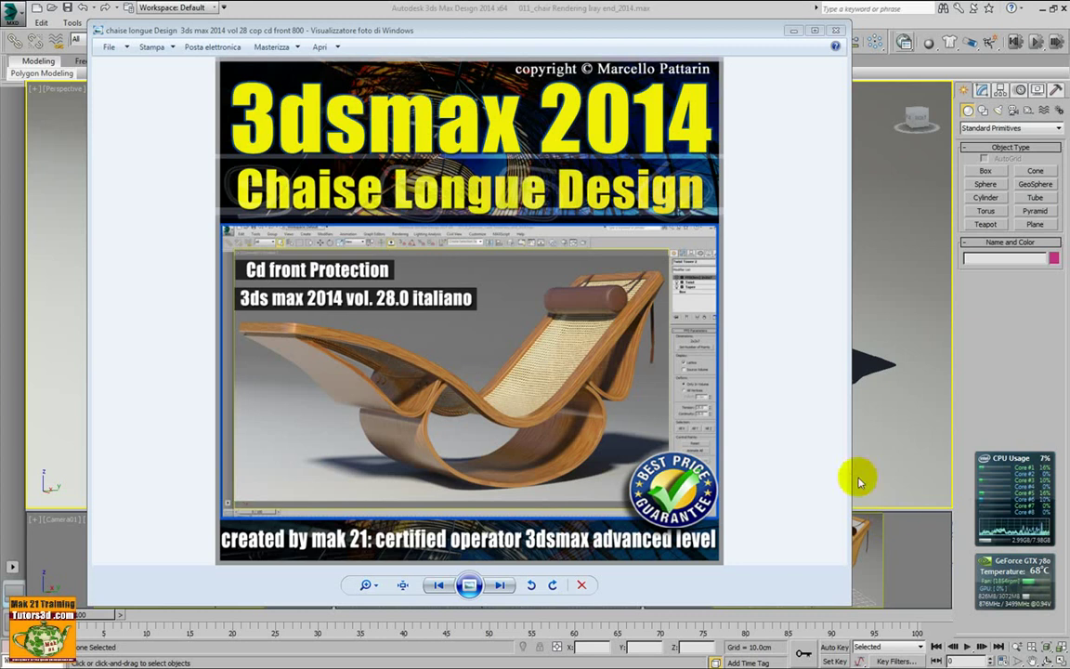
Close the course cover image in Windows Photo Viewer to reveal the 3ds Max chaise longue scene.
{"action": "left_click", "coordinate": [835, 30]}
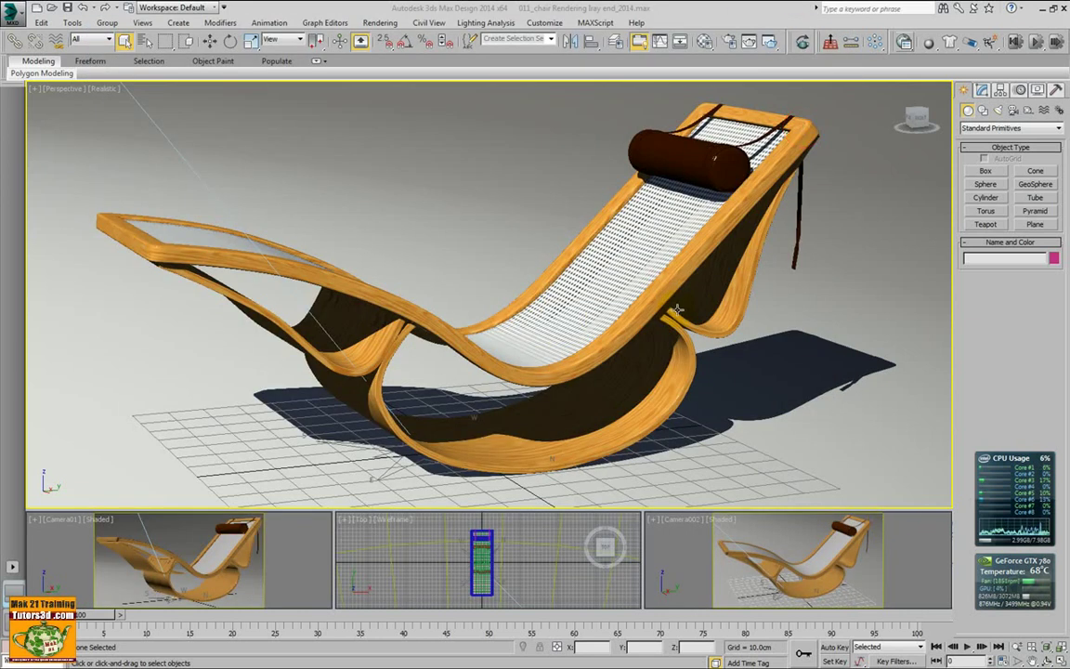
Turn the Perspective view toward the backrest and seat, and overlay edged faces on the realistic shading.
{"action": "mouse_move", "coordinate": [549, 318]}
{"action": "middle_mouse_down", "text": "alt"}
{"action": "mouse_move", "coordinate": [779, 321]}
{"action": "mouse_move", "coordinate": [555, 325]}
{"action": "mouse_move", "coordinate": [478, 311]}
{"action": "mouse_move", "coordinate": [765, 322]}
{"action": "mouse_move", "coordinate": [530, 330]}
{"action": "mouse_move", "coordinate": [542, 327]}
{"action": "middle_mouse_up", "text": "alt"}
{"action": "key", "text": "F4"}
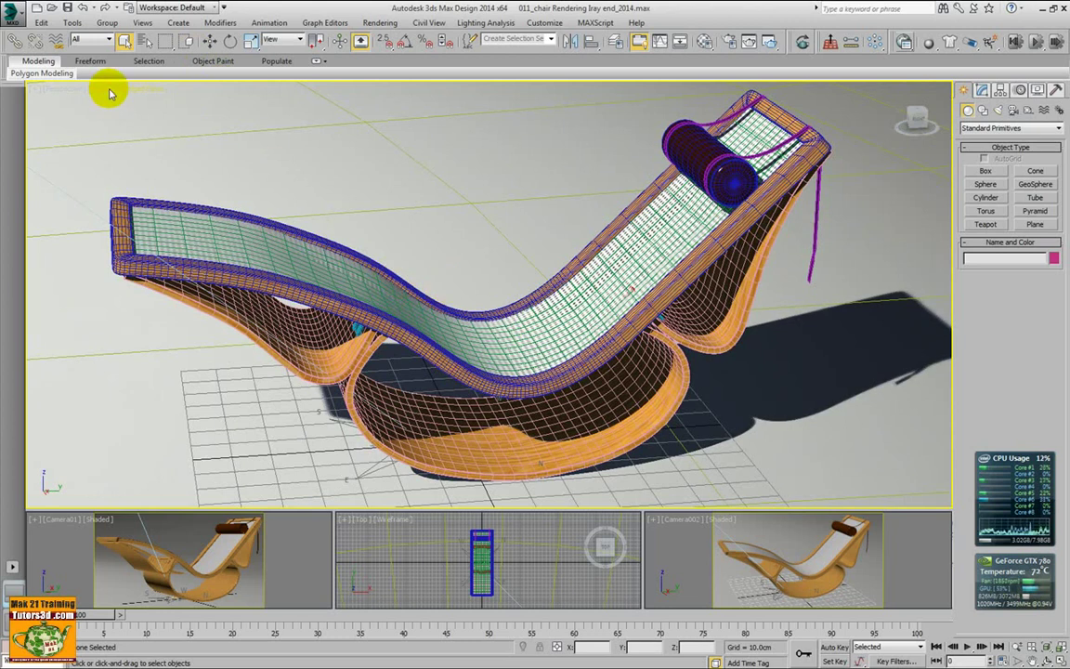
Switch the Perspective viewport to plain Shaded display and turn the chair.
{"action": "left_click", "coordinate": [108, 91]}
{"action": "left_click", "coordinate": [119, 113]}
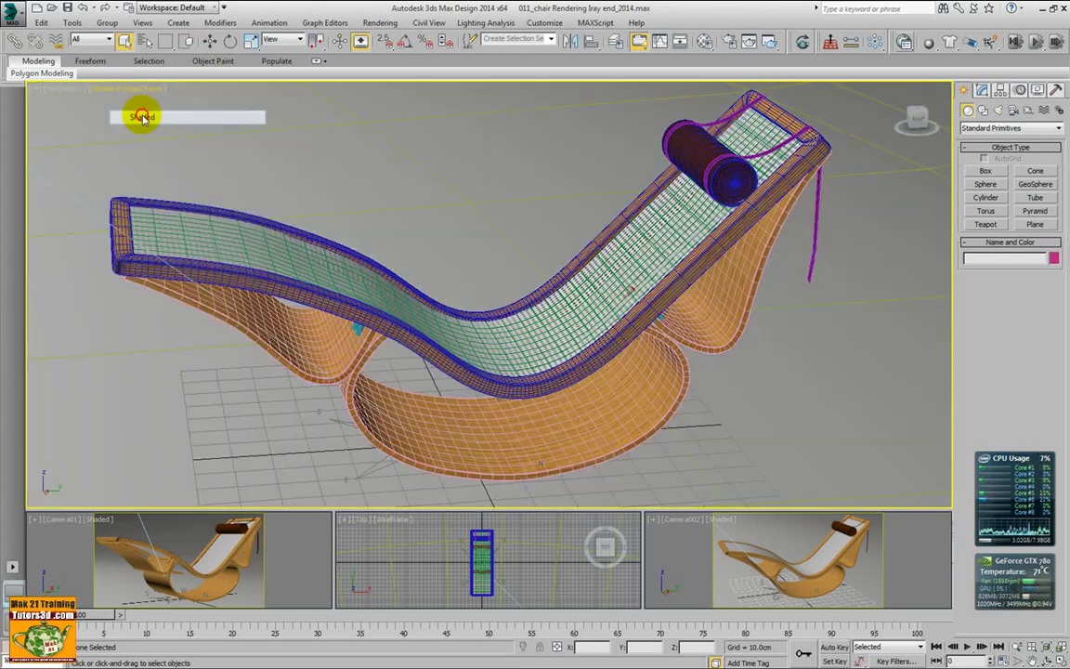
{"action": "mouse_move", "coordinate": [455, 297]}
{"action": "middle_mouse_down", "text": "alt"}
{"action": "mouse_move", "coordinate": [478, 293]}
{"action": "mouse_move", "coordinate": [465, 297]}
{"action": "middle_mouse_up", "text": "alt"}
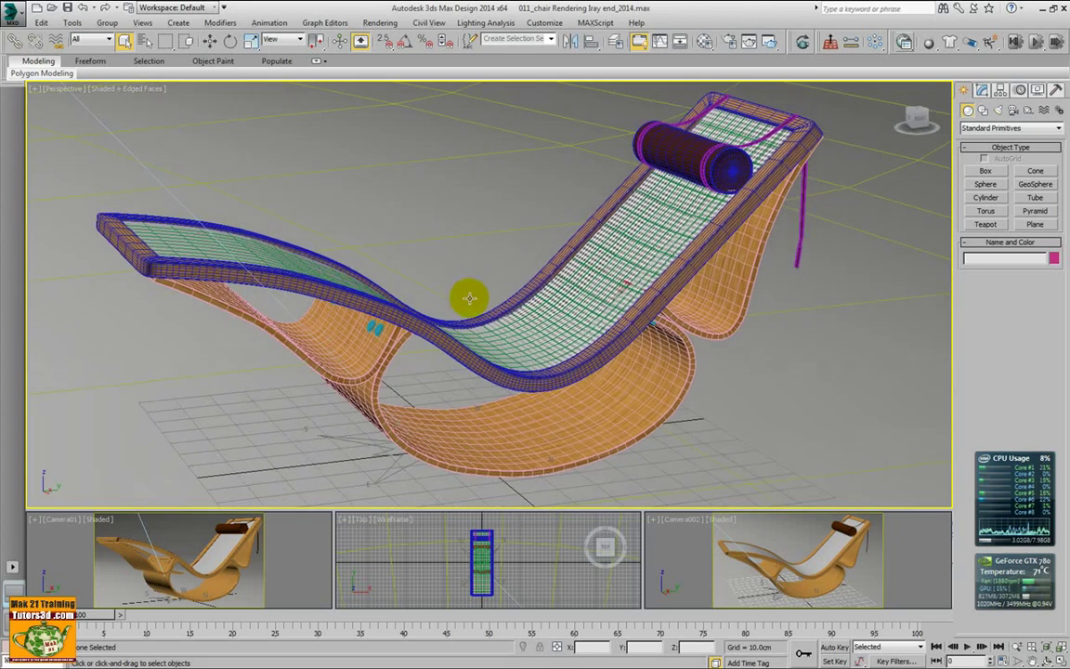
Switch to Clay shading and inspect the chair by orbiting, zooming and panning along it.
{"action": "left_click", "coordinate": [98, 89]}
{"action": "left_click", "coordinate": [111, 220]}
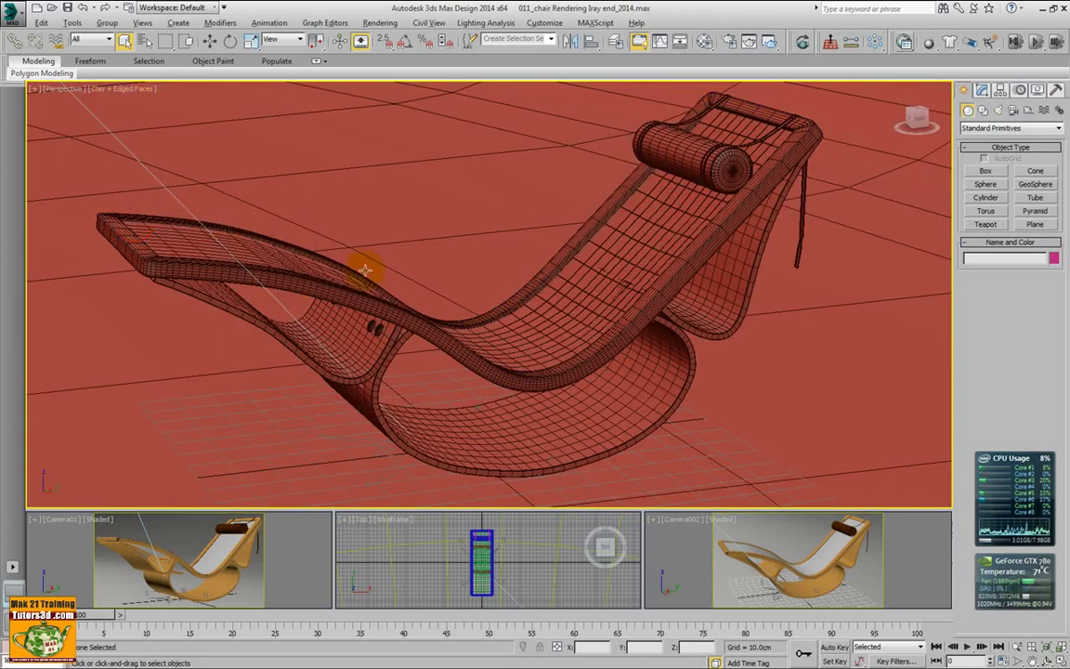
{"action": "mouse_move", "coordinate": [365, 263]}
{"action": "middle_mouse_down", "text": "alt"}
{"action": "mouse_move", "coordinate": [423, 272]}
{"action": "mouse_move", "coordinate": [661, 265]}
{"action": "mouse_move", "coordinate": [516, 270]}
{"action": "mouse_move", "coordinate": [335, 256]}
{"action": "mouse_move", "coordinate": [375, 255]}
{"action": "middle_mouse_up", "text": "alt"}
{"action": "scroll", "coordinate": [519, 234], "scroll_direction": "up", "scroll_amount": 3}
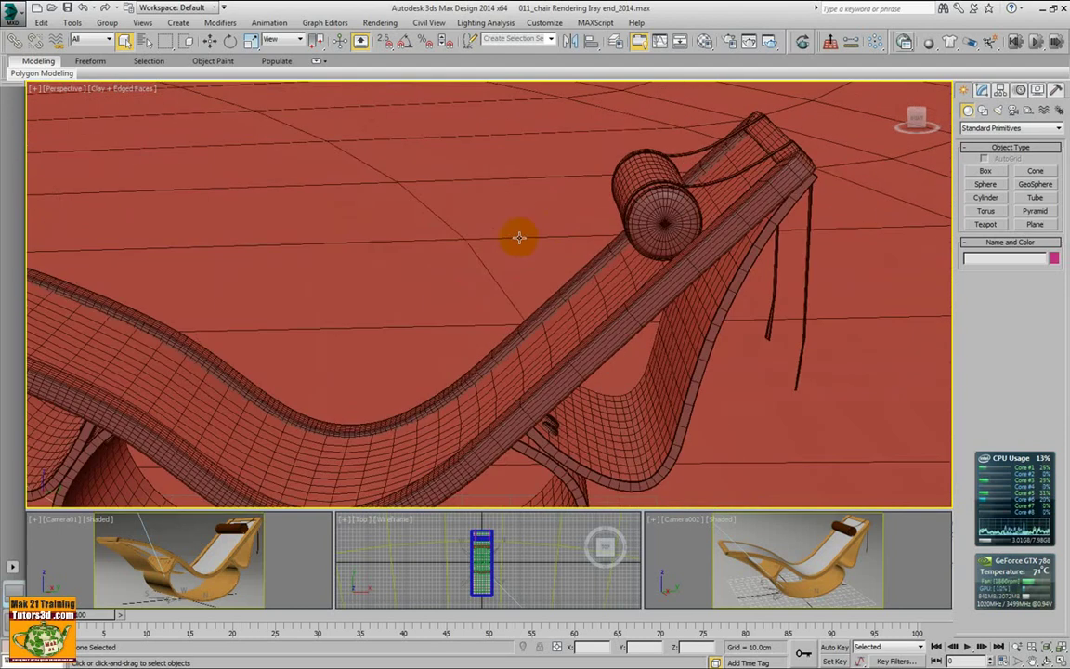
{"action": "scroll", "coordinate": [518, 237], "scroll_direction": "up", "scroll_amount": 3}
{"action": "scroll", "coordinate": [518, 237], "scroll_direction": "down", "scroll_amount": 3}
{"action": "scroll", "coordinate": [509, 263], "scroll_direction": "down", "scroll_amount": 3}
{"action": "scroll", "coordinate": [423, 289], "scroll_direction": "down", "scroll_amount": 3}
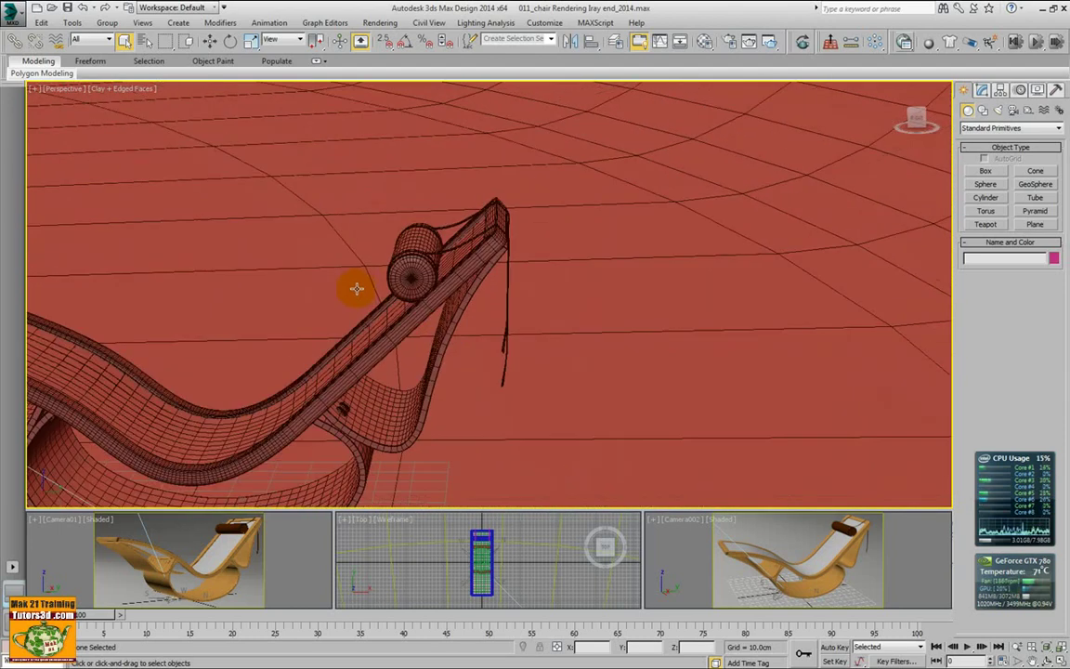
{"action": "mouse_move", "coordinate": [422, 289]}
{"action": "middle_mouse_down"}
{"action": "mouse_move", "coordinate": [467, 262]}
{"action": "mouse_move", "coordinate": [676, 210]}
{"action": "mouse_move", "coordinate": [665, 226]}
{"action": "middle_mouse_up"}
{"action": "scroll", "coordinate": [677, 210], "scroll_direction": "down", "scroll_amount": 3}
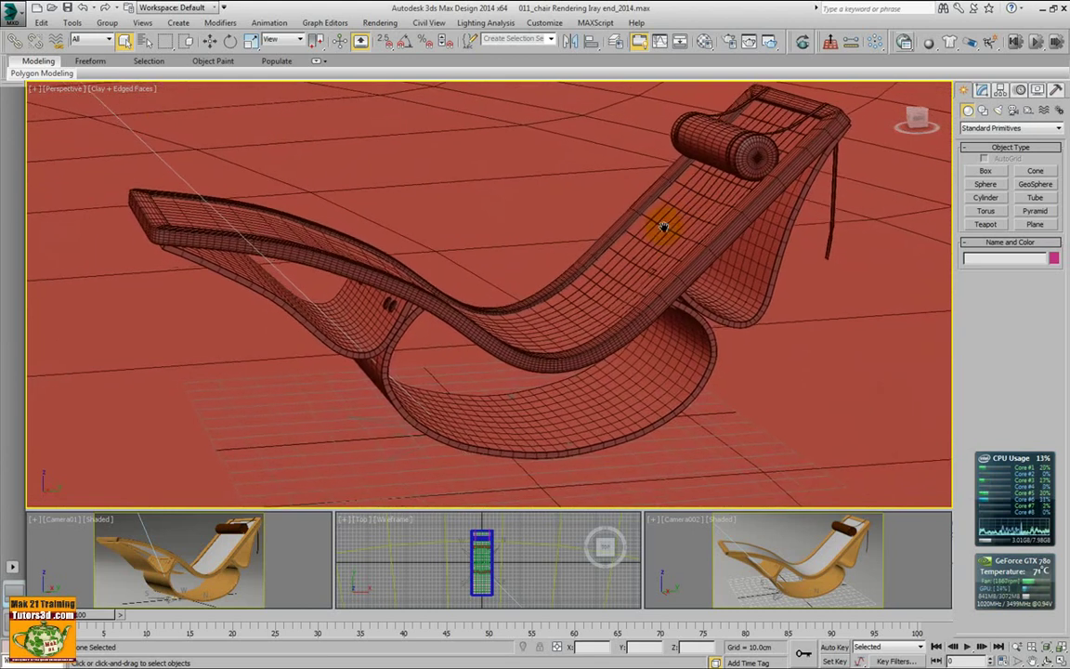
Return the viewport to Realistic shading with edged faces turned off.
{"action": "left_click", "coordinate": [110, 88]}
{"action": "left_click", "coordinate": [116, 100]}
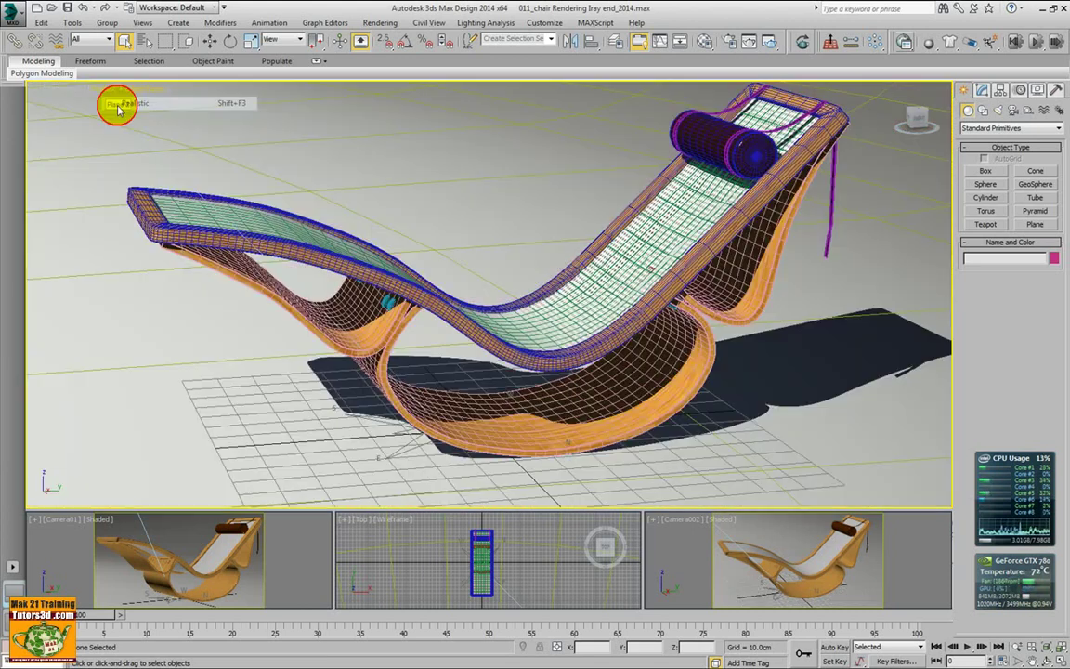
{"action": "left_click", "coordinate": [119, 93]}
{"action": "left_click", "coordinate": [119, 142]}
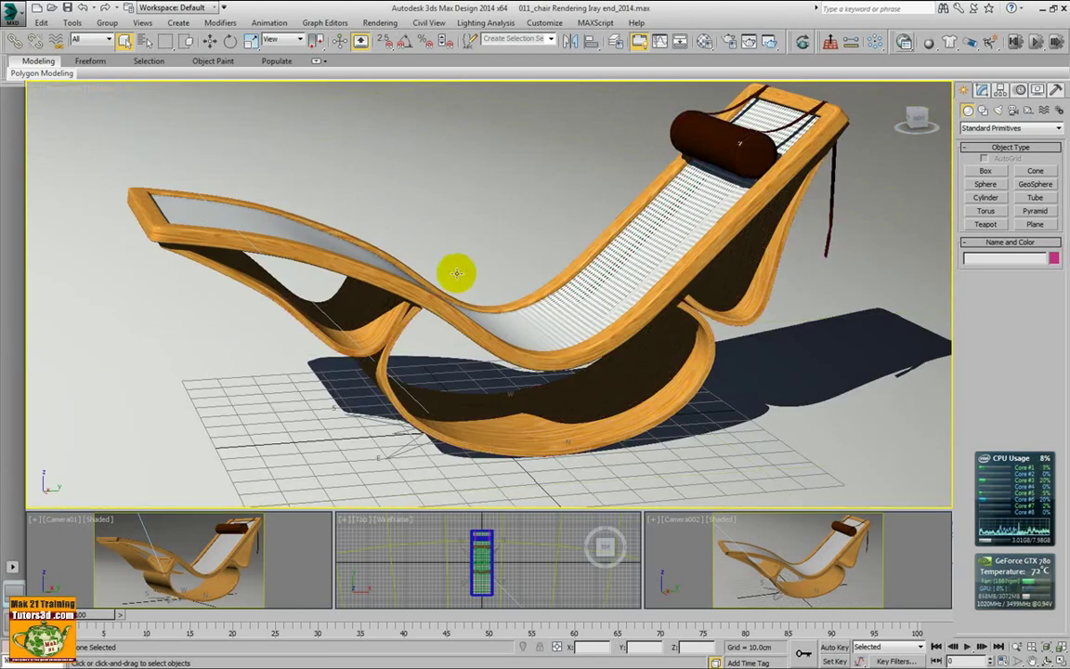
{"action": "middle_click_drag", "start_coordinate": [459, 270], "coordinate": [471, 289]}
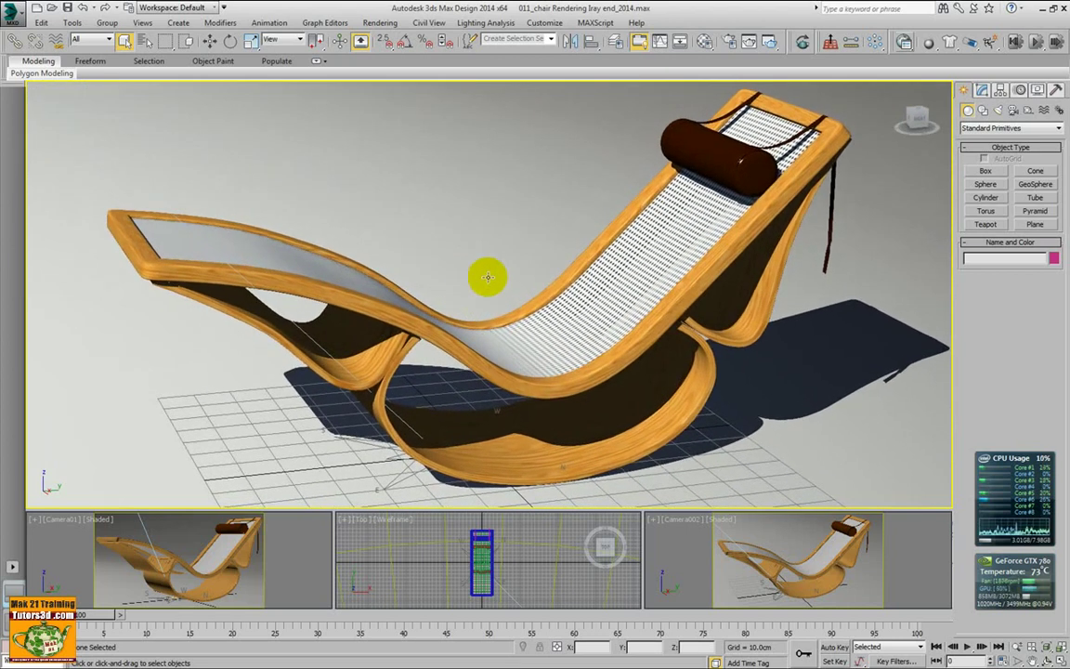
{"action": "left_click", "coordinate": [380, 22]}
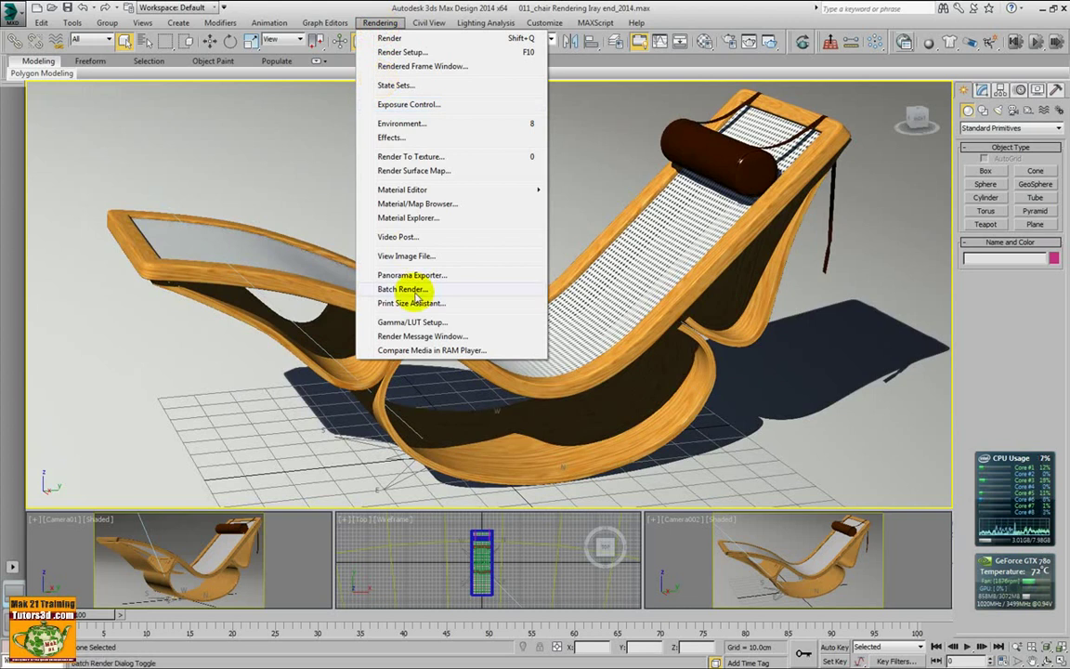
{"action": "left_click", "coordinate": [410, 256]}
{"action": "left_click", "coordinate": [169, 130]}
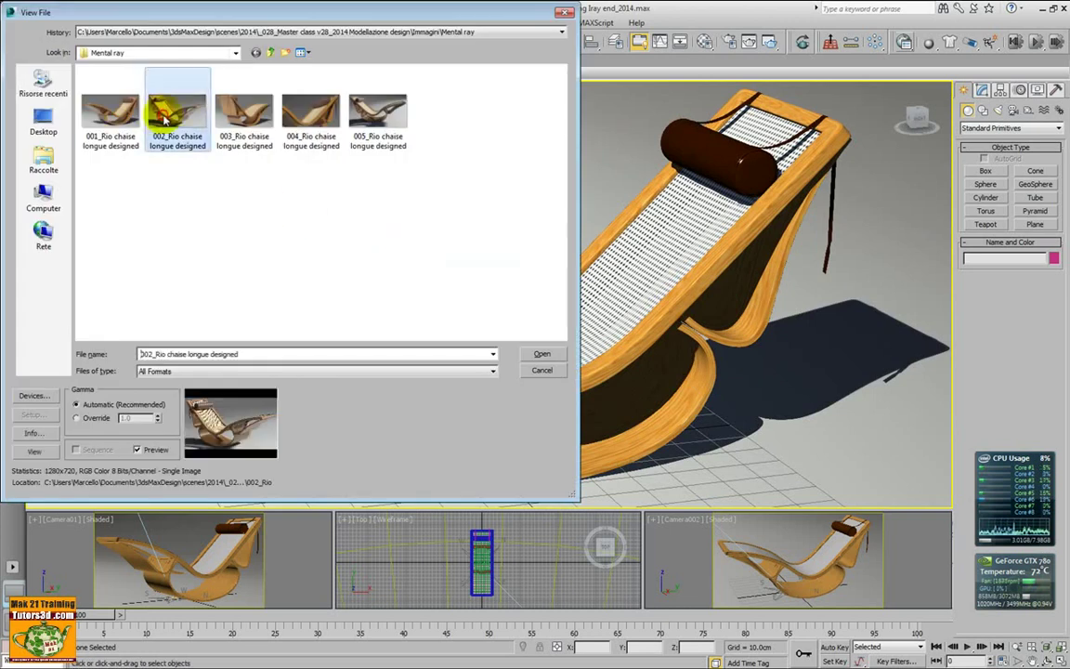
{"action": "left_click", "coordinate": [539, 354]}
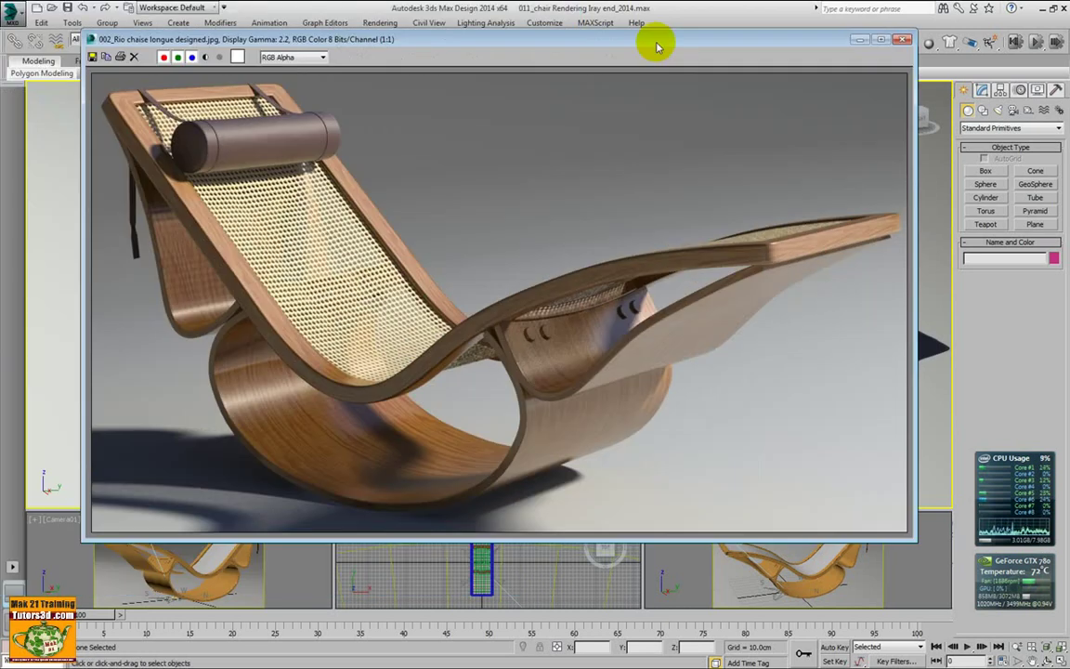
{"action": "left_click_drag", "start_coordinate": [656, 46], "coordinate": [636, 80]}
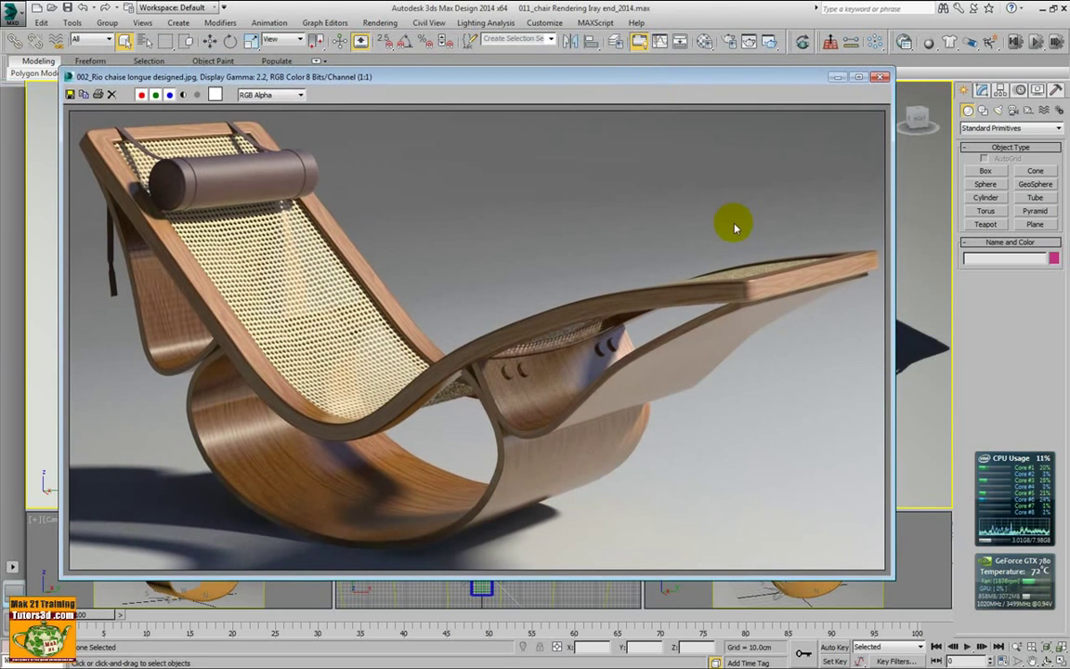
{"action": "left_click", "coordinate": [882, 81]}
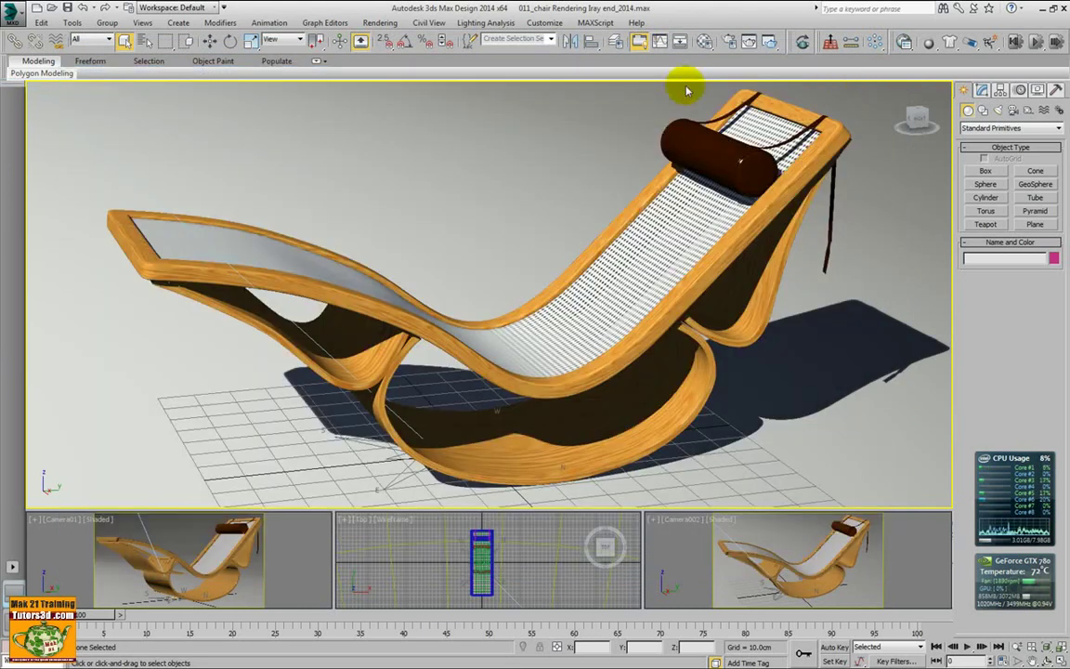
{"action": "left_click", "coordinate": [380, 22]}
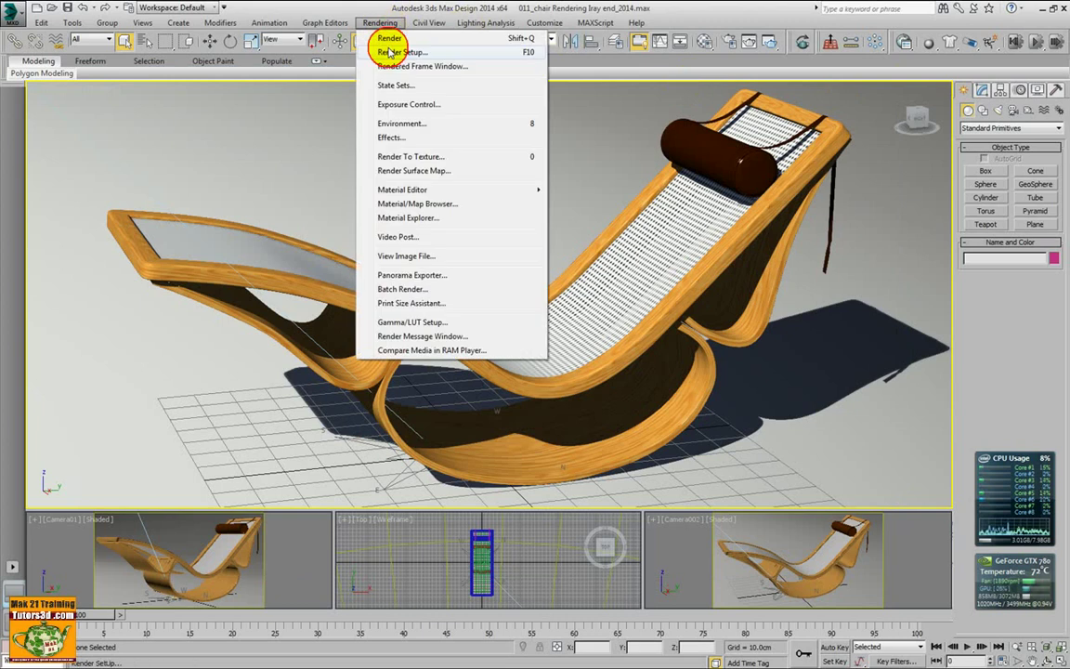
{"action": "left_click", "coordinate": [410, 255]}
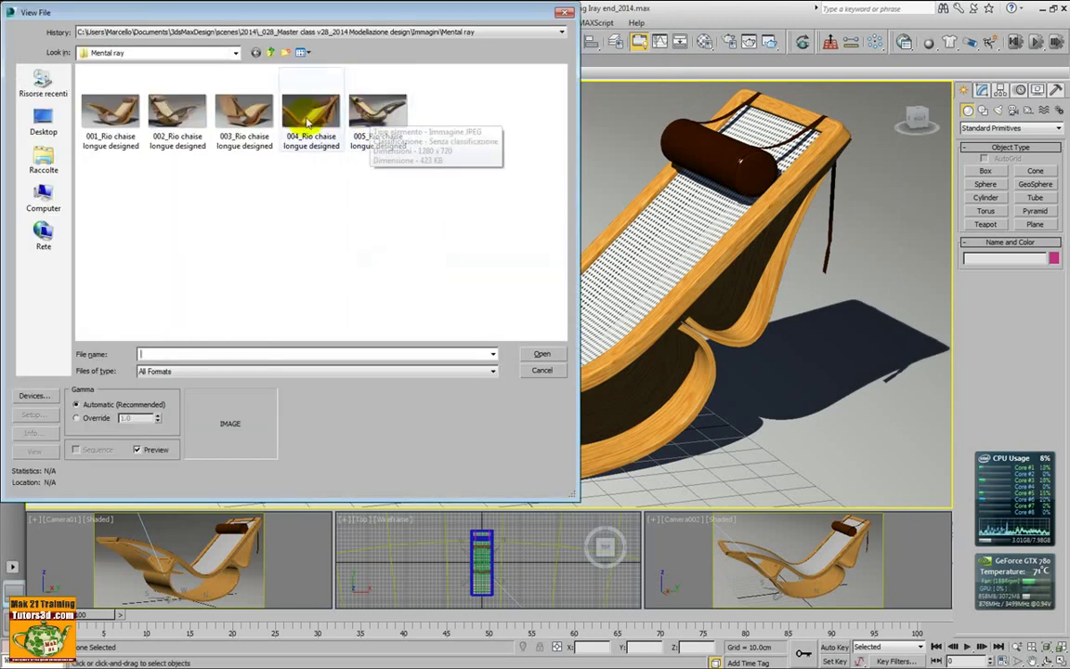
{"action": "left_click", "coordinate": [118, 114]}
{"action": "left_click", "coordinate": [118, 113]}
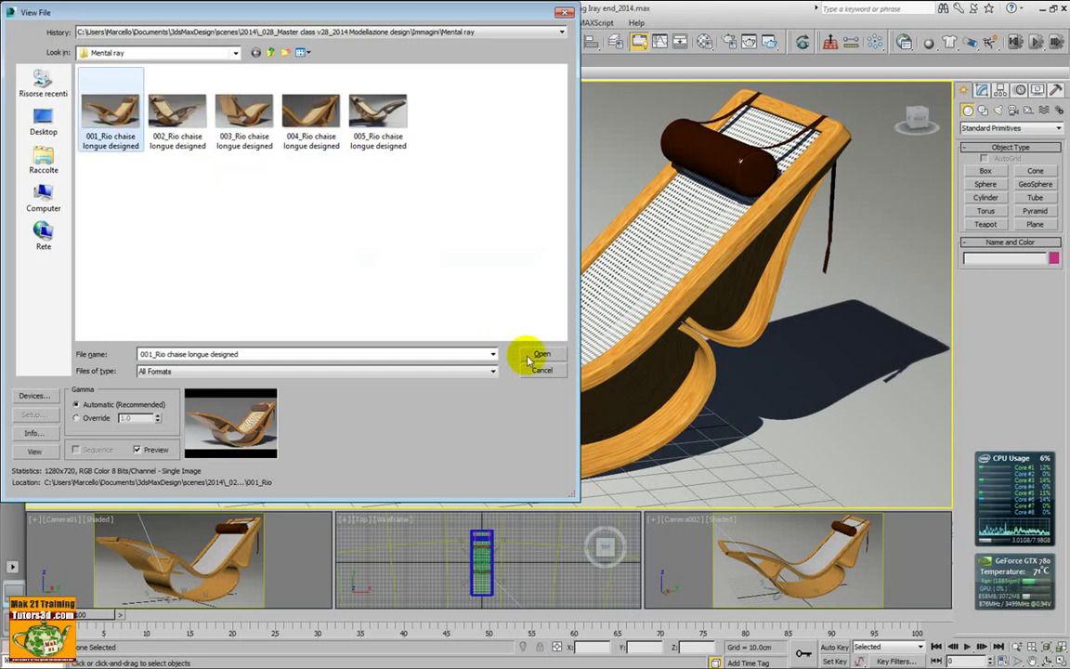
{"action": "left_click", "coordinate": [541, 354]}
{"action": "left_click_drag", "start_coordinate": [427, 96], "coordinate": [752, 71]}
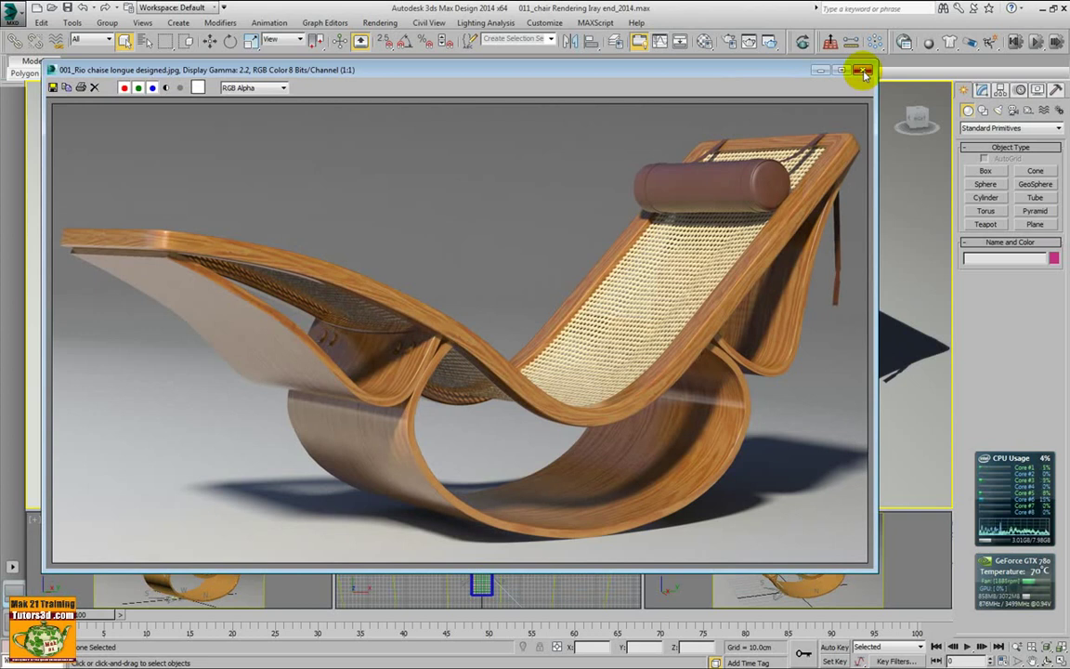
{"action": "left_click", "coordinate": [864, 73]}
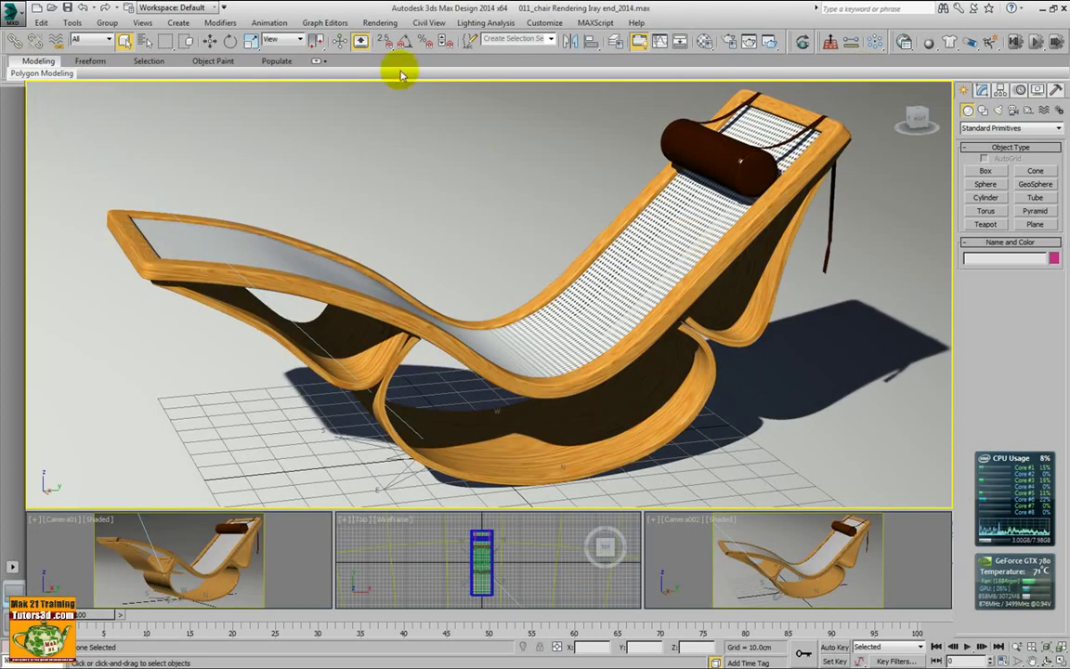
{"action": "left_click", "coordinate": [383, 23]}
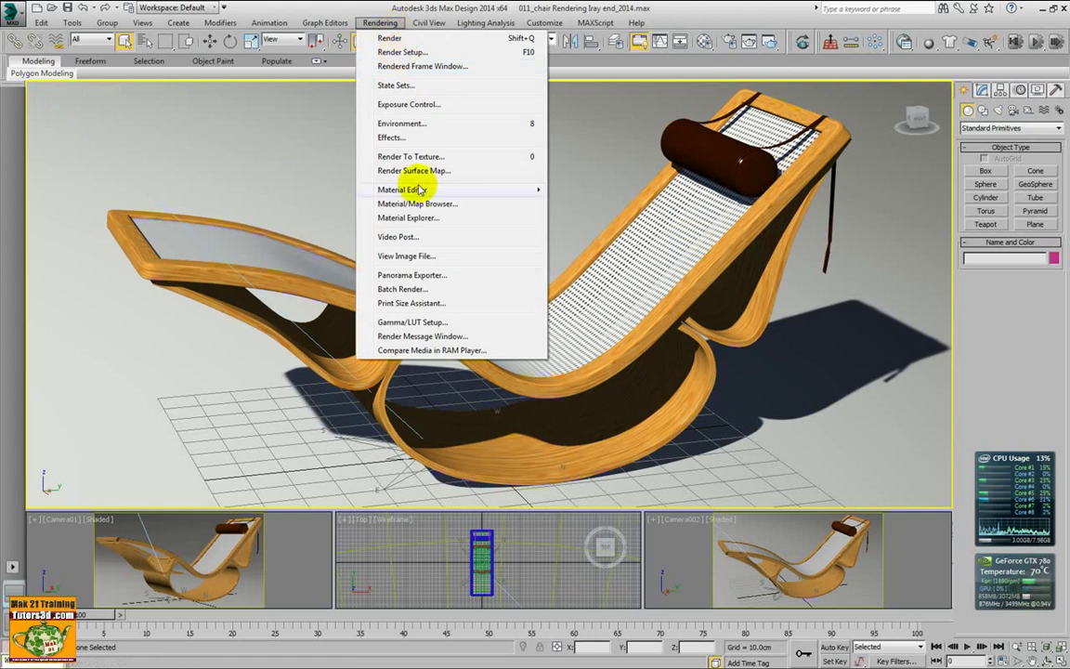
View the saved render '003_Rio chaise longue designed iray.jpg' from the iray renders folder, then close it.
{"action": "left_click", "coordinate": [416, 257]}
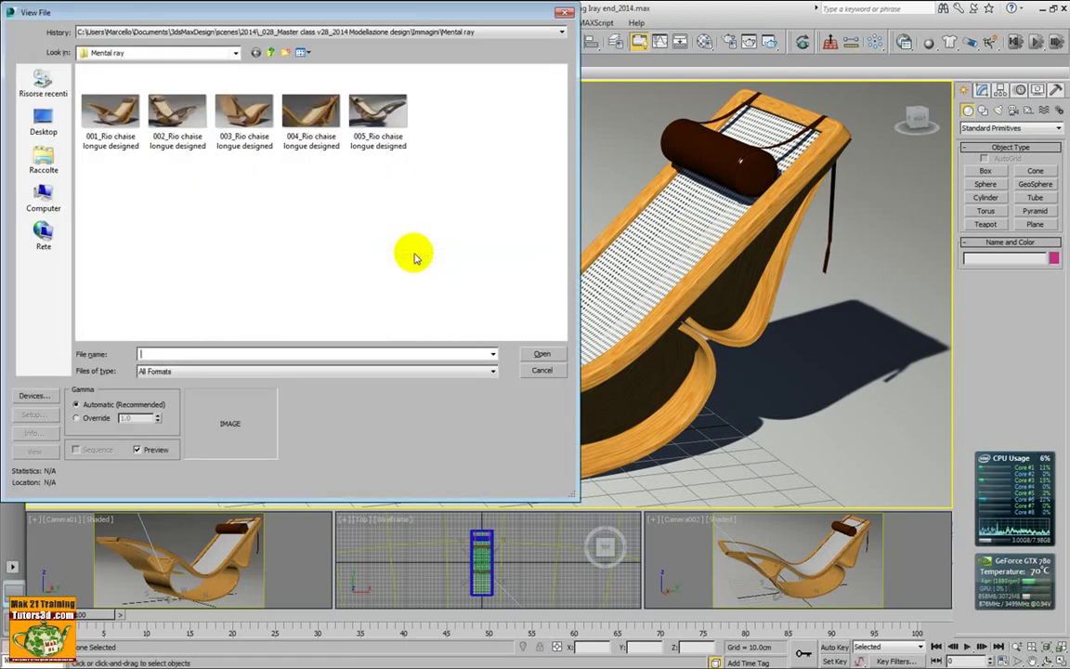
{"action": "left_click", "coordinate": [271, 52]}
{"action": "double_click", "coordinate": [120, 85]}
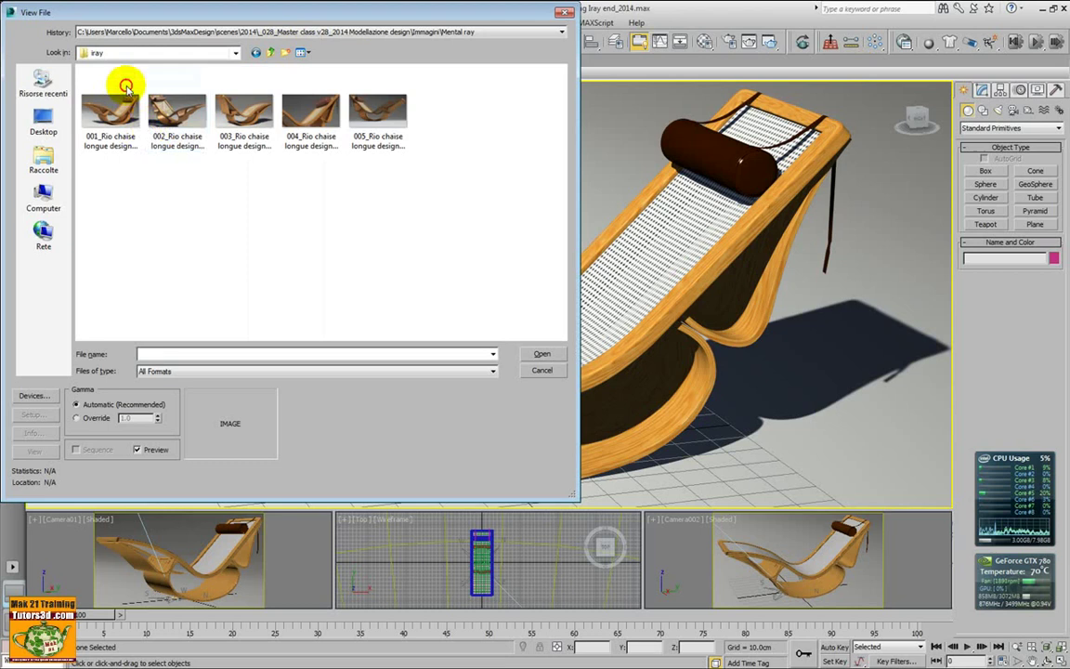
{"action": "left_click", "coordinate": [176, 116]}
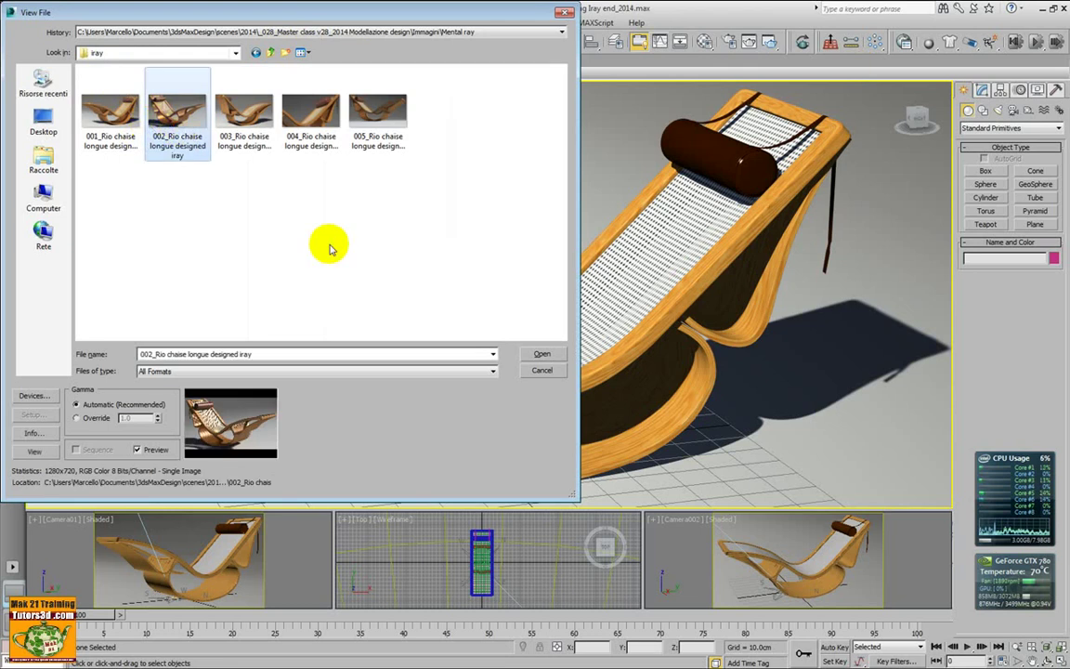
{"action": "left_click", "coordinate": [244, 112]}
{"action": "left_click", "coordinate": [544, 357]}
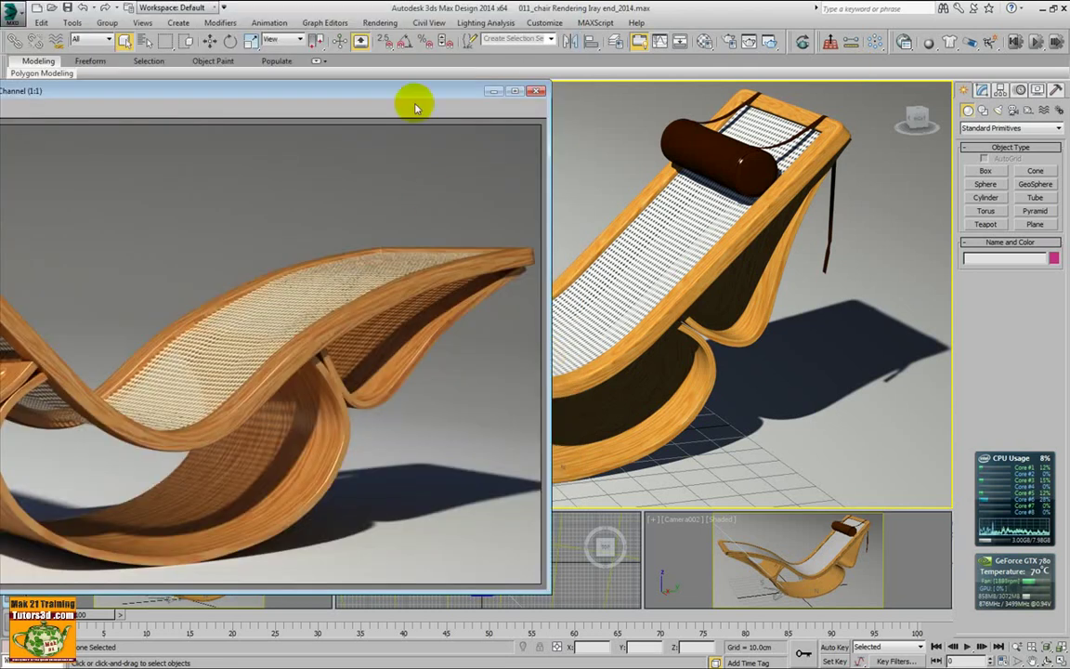
{"action": "left_click_drag", "start_coordinate": [414, 97], "coordinate": [494, 93]}
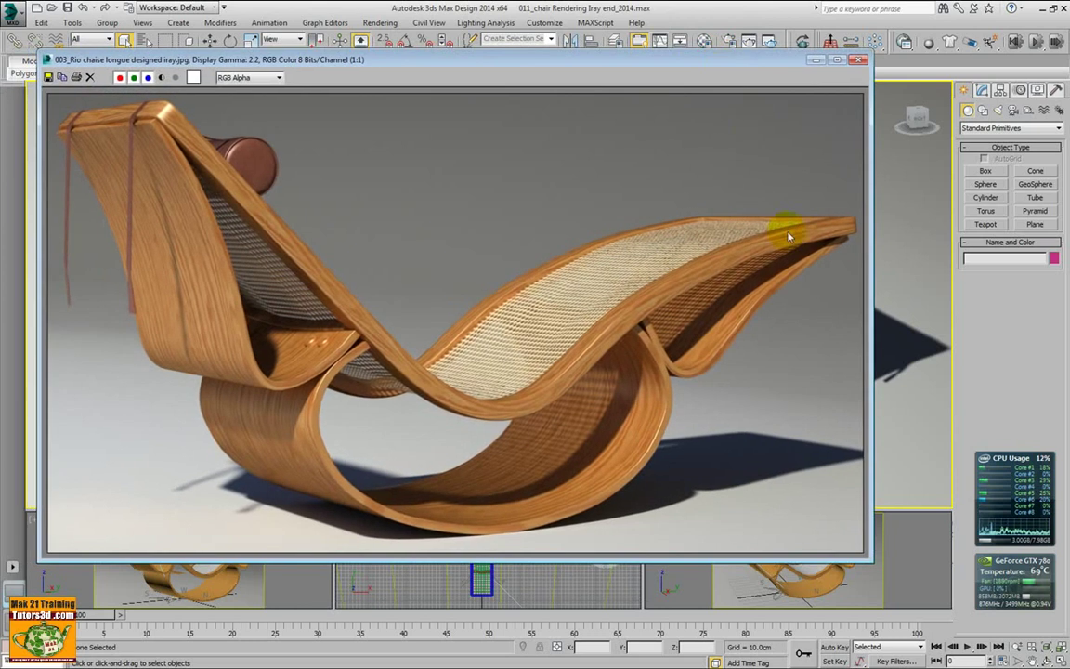
{"action": "left_click", "coordinate": [863, 61]}
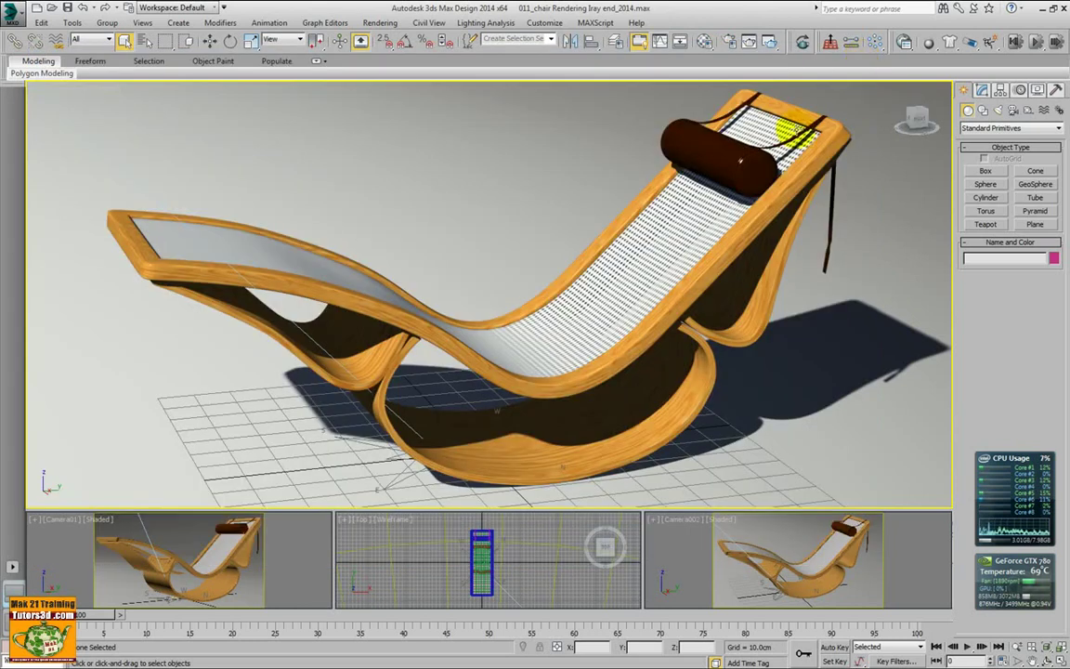
Start an ActiveShade iray render and make the Camera002 viewport active.
{"action": "left_click", "coordinate": [772, 42]}
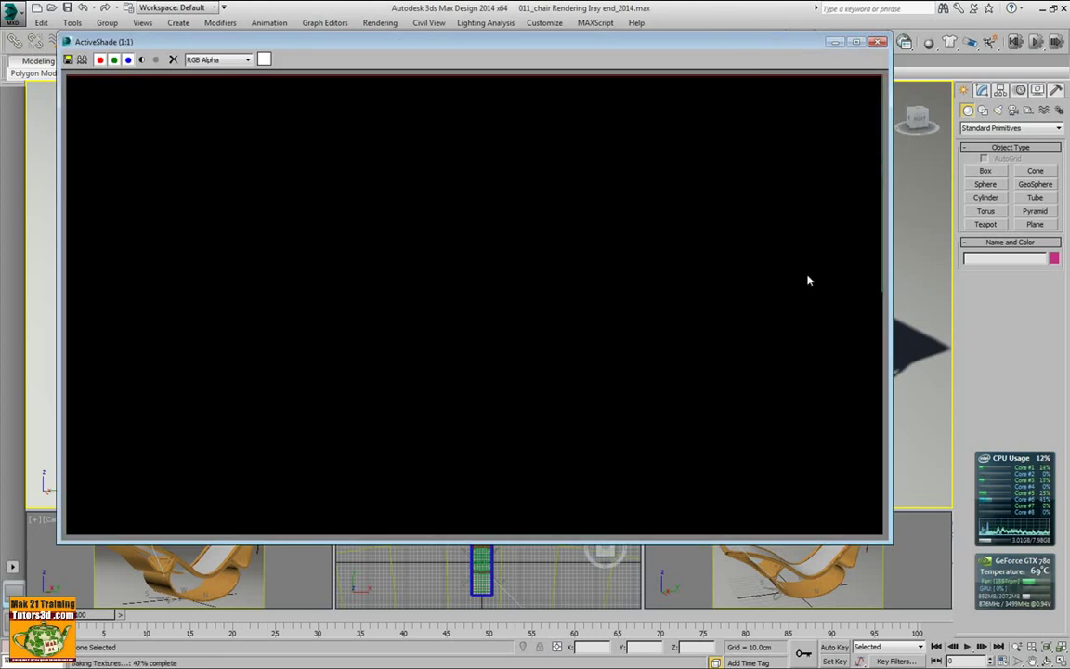
{"action": "left_click_drag", "start_coordinate": [699, 46], "coordinate": [711, 21]}
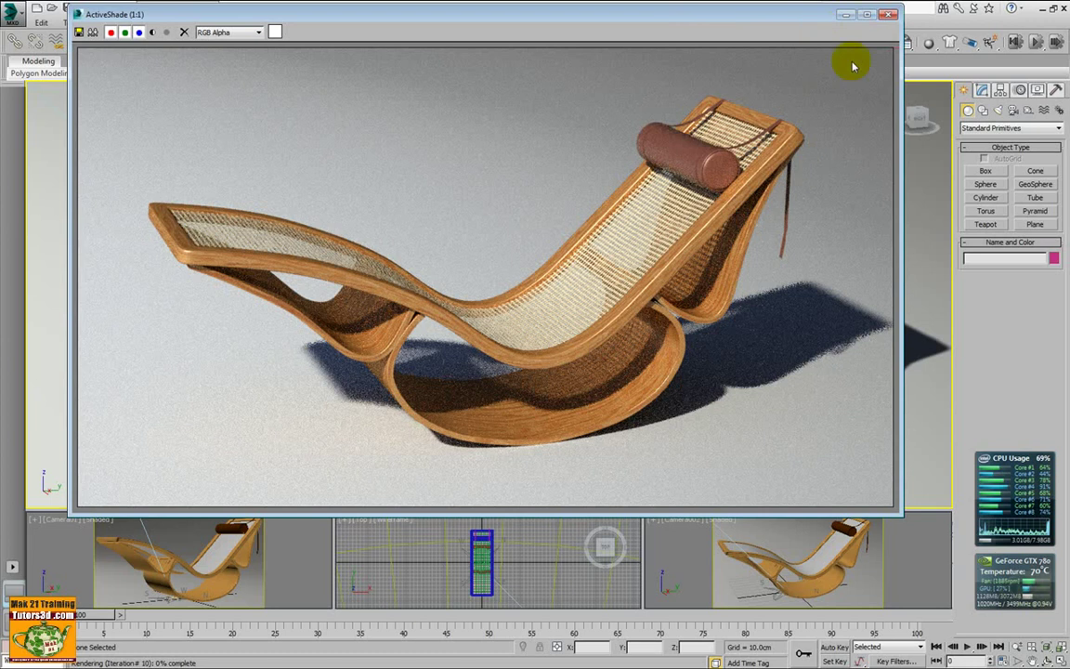
{"action": "left_click", "coordinate": [780, 542]}
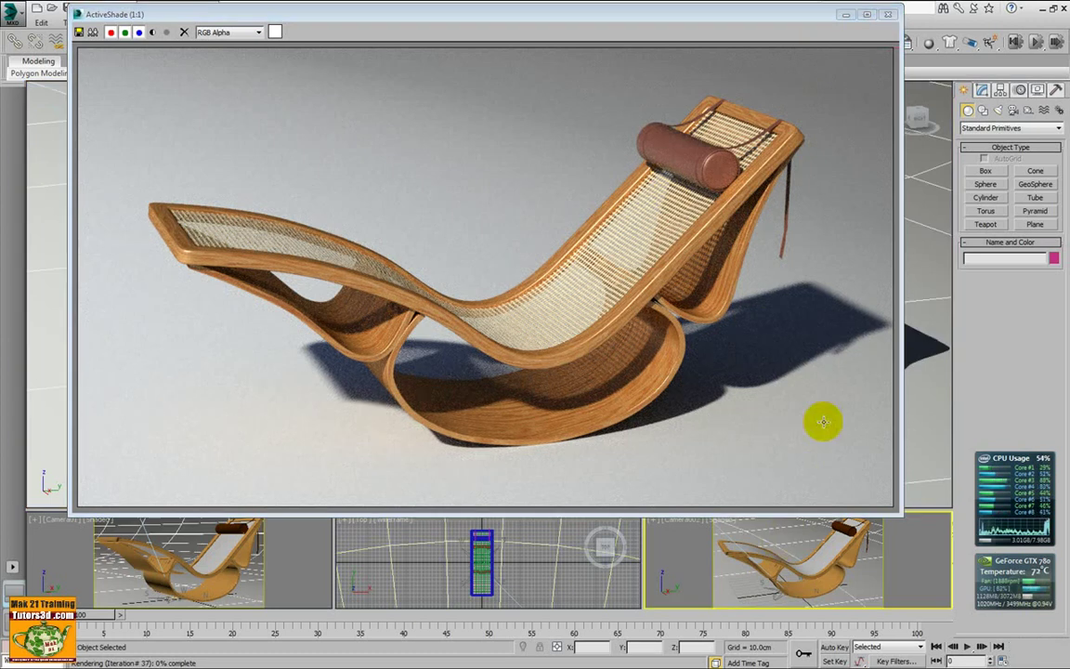
{"action": "mouse_move", "coordinate": [824, 14]}
{"action": "left_mouse_down"}
{"action": "mouse_move", "coordinate": [713, 35]}
{"action": "mouse_move", "coordinate": [769, 75]}
{"action": "left_mouse_up"}
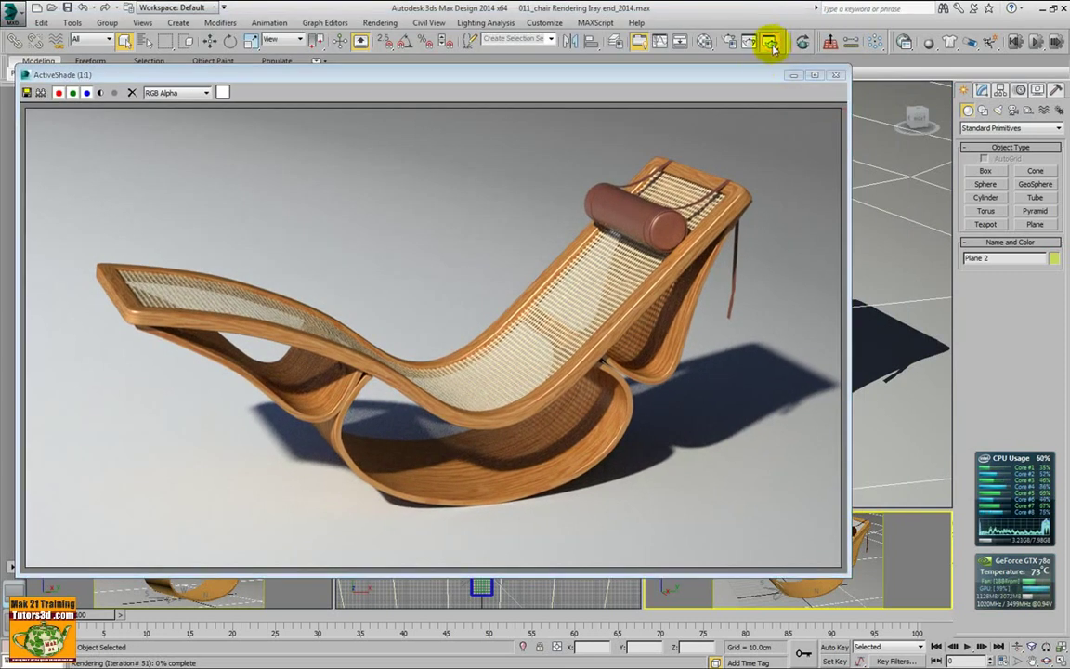
Orbit the camera so ActiveShade shows the chaise's opposite side, headrest at left.
{"action": "mouse_move", "coordinate": [735, 82]}
{"action": "left_mouse_down"}
{"action": "mouse_move", "coordinate": [772, 57]}
{"action": "mouse_move", "coordinate": [776, 28]}
{"action": "mouse_move", "coordinate": [798, 24]}
{"action": "left_mouse_up"}
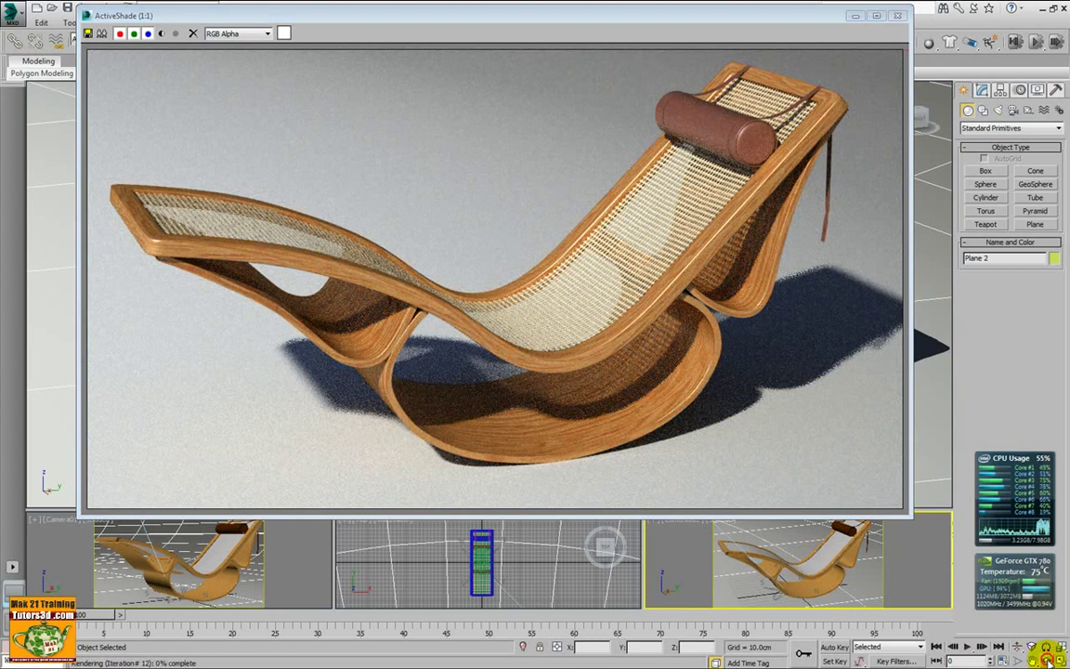
{"action": "mouse_move", "coordinate": [865, 600]}
{"action": "left_mouse_down"}
{"action": "mouse_move", "coordinate": [811, 577]}
{"action": "mouse_move", "coordinate": [840, 577]}
{"action": "left_mouse_up"}
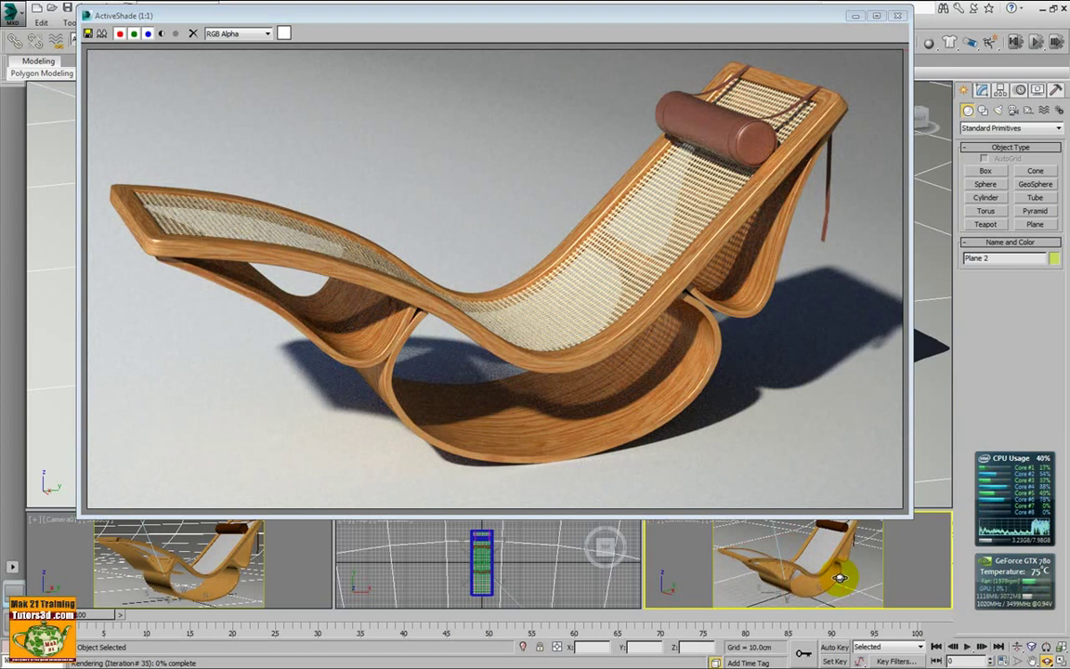
{"action": "left_click_drag", "start_coordinate": [839, 578], "coordinate": [821, 583]}
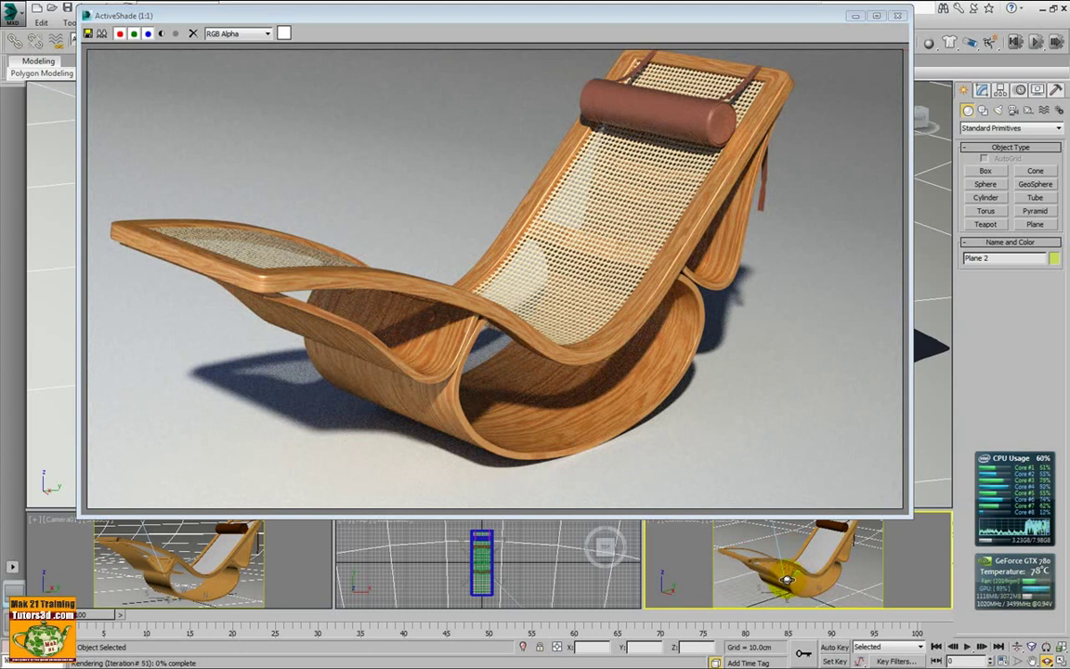
{"action": "mouse_move", "coordinate": [786, 579]}
{"action": "middle_mouse_down", "text": "alt"}
{"action": "mouse_move", "coordinate": [924, 573]}
{"action": "mouse_move", "coordinate": [926, 563]}
{"action": "middle_mouse_up", "text": "alt"}
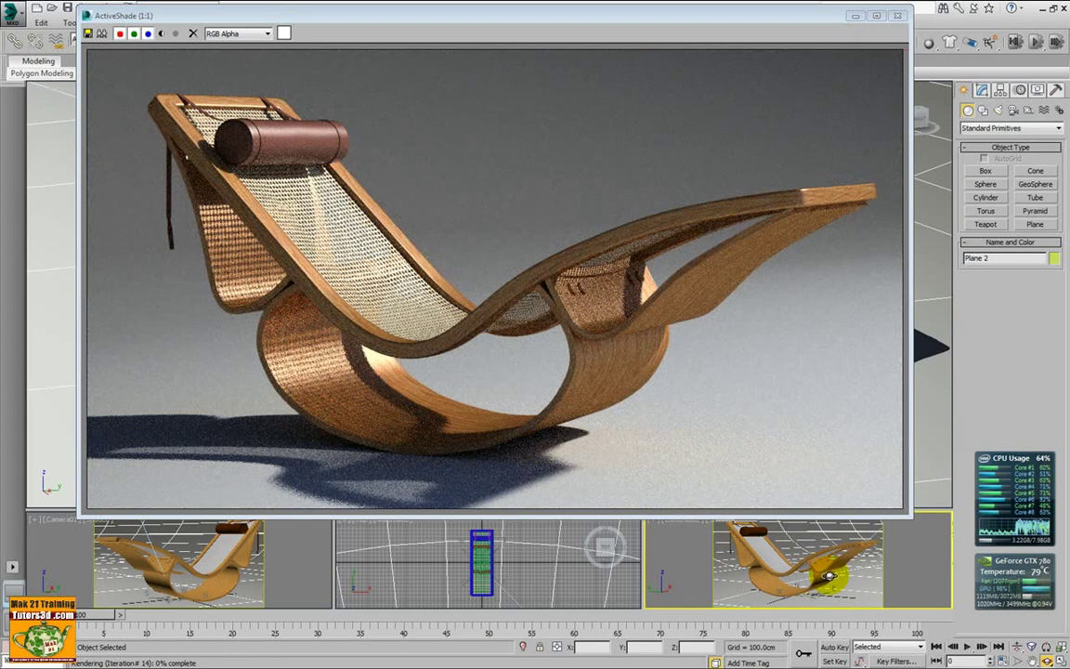
Orbit the camera and zoom in on the chaise's headrest and caned backrest.
{"action": "left_click", "coordinate": [1018, 646]}
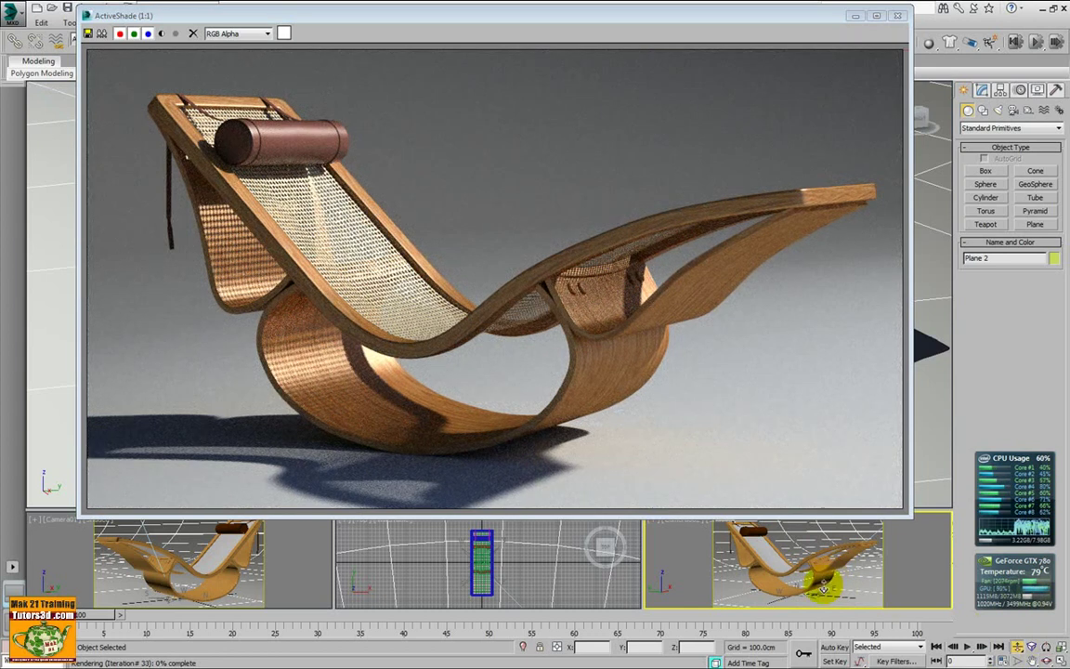
{"action": "mouse_move", "coordinate": [823, 585]}
{"action": "middle_mouse_down", "text": "alt"}
{"action": "mouse_move", "coordinate": [811, 573]}
{"action": "mouse_move", "coordinate": [835, 587]}
{"action": "mouse_move", "coordinate": [801, 554]}
{"action": "middle_mouse_up", "text": "alt"}
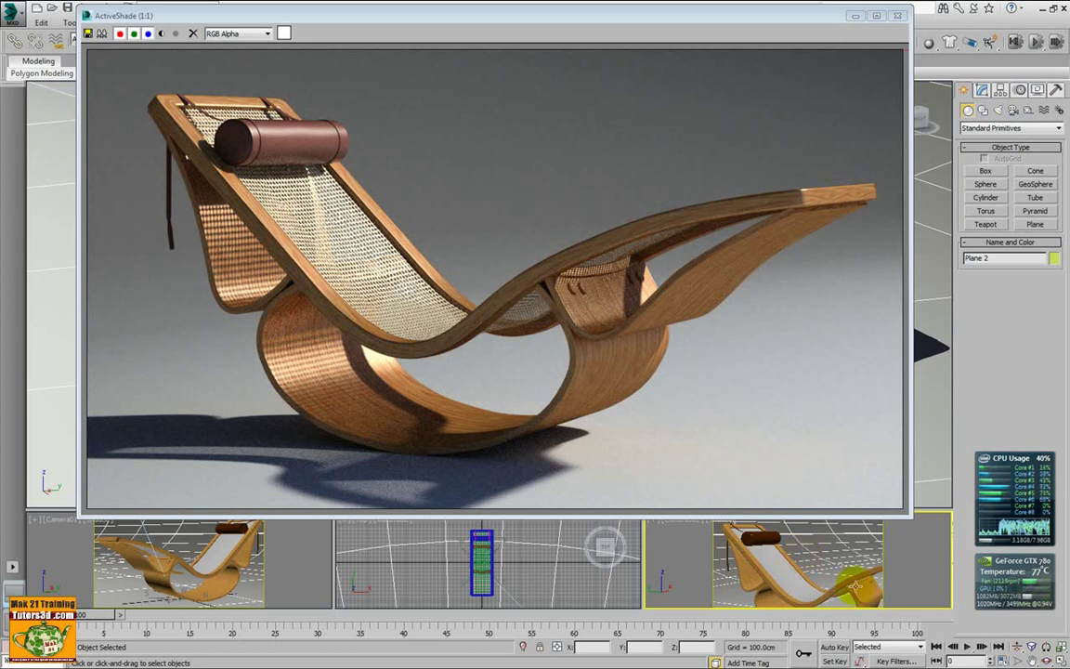
{"action": "scroll", "coordinate": [827, 553], "scroll_direction": "up", "scroll_amount": 3}
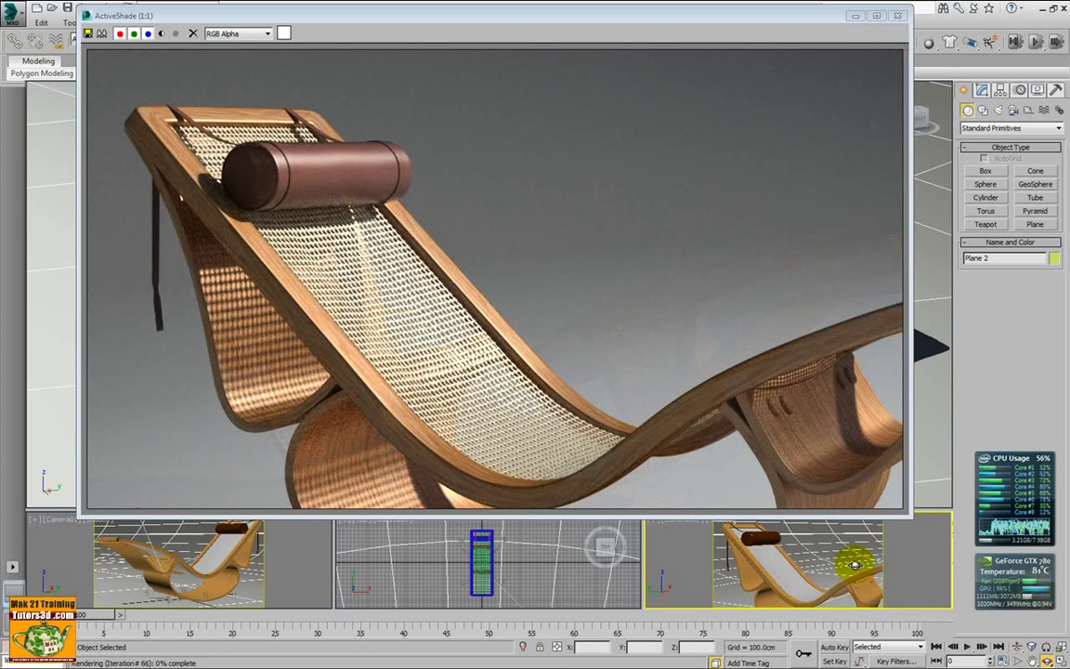
Orbit and dolly the camera to a low view of the whole chaise and curved wooden base.
{"action": "mouse_move", "coordinate": [845, 573]}
{"action": "middle_mouse_down", "text": "alt"}
{"action": "mouse_move", "coordinate": [822, 559]}
{"action": "mouse_move", "coordinate": [800, 573]}
{"action": "middle_mouse_up", "text": "alt"}
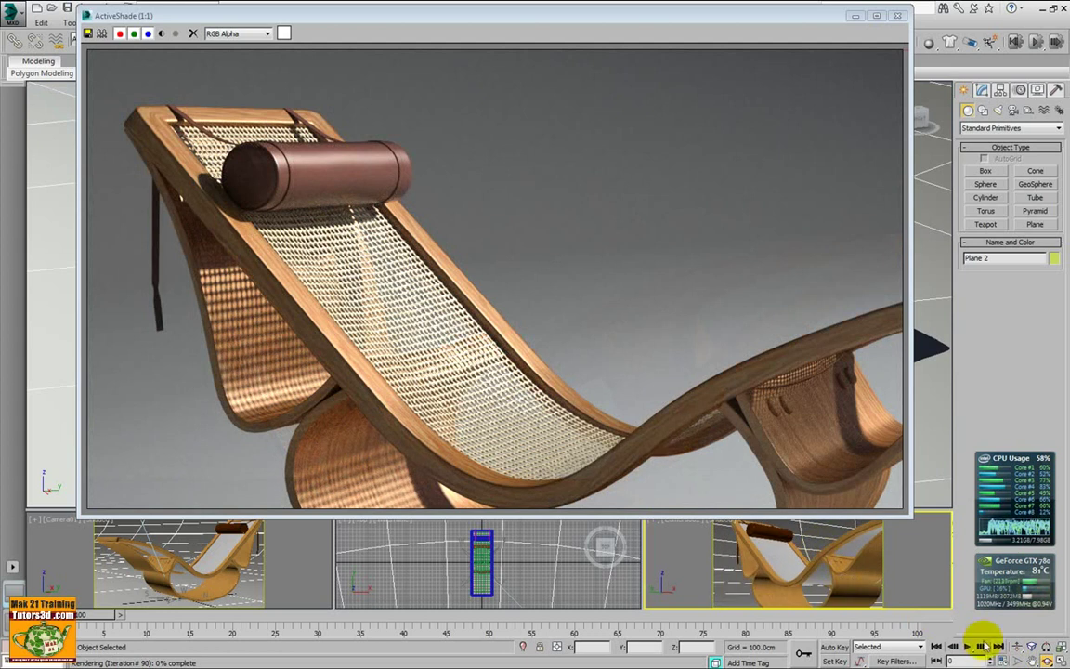
{"action": "left_click", "coordinate": [1019, 648]}
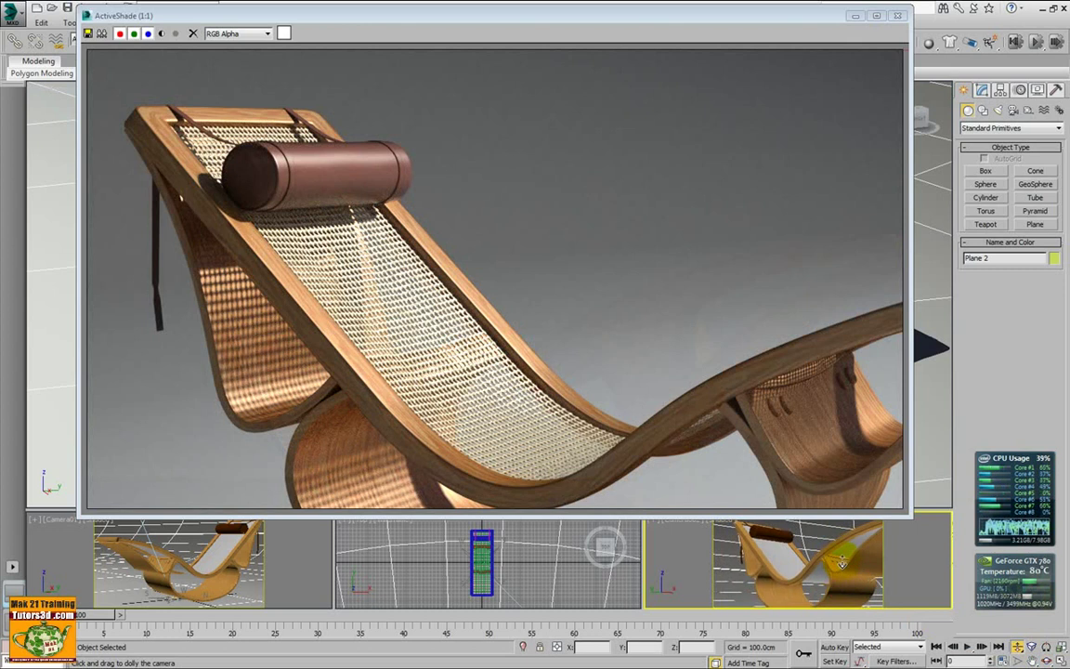
{"action": "left_click_drag", "start_coordinate": [842, 561], "coordinate": [839, 570]}
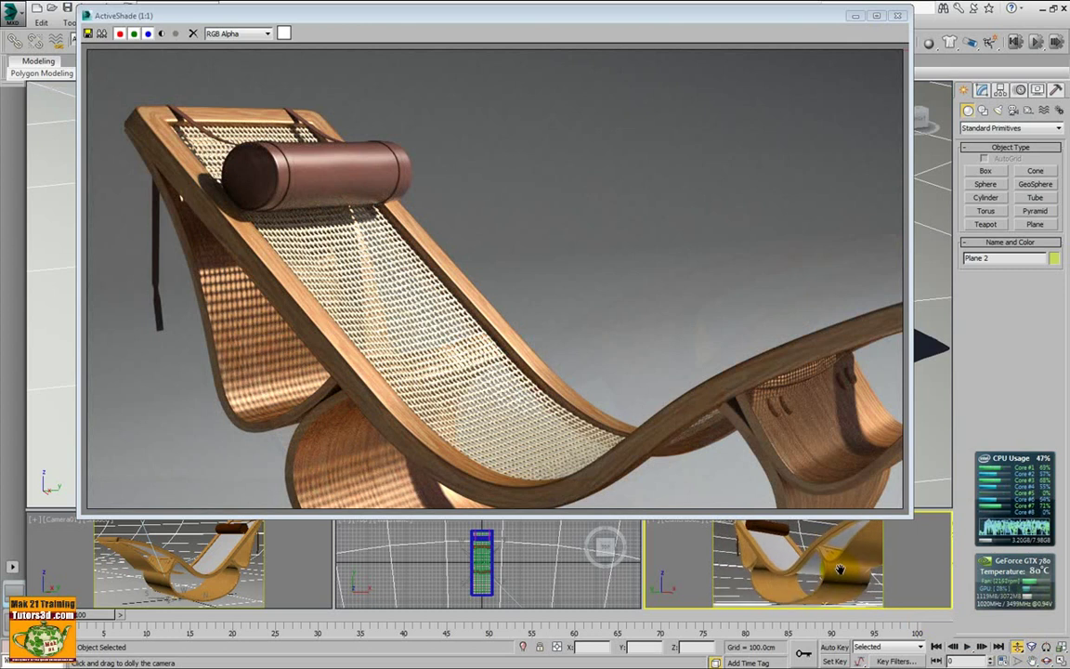
{"action": "left_click_drag", "start_coordinate": [839, 569], "coordinate": [823, 583]}
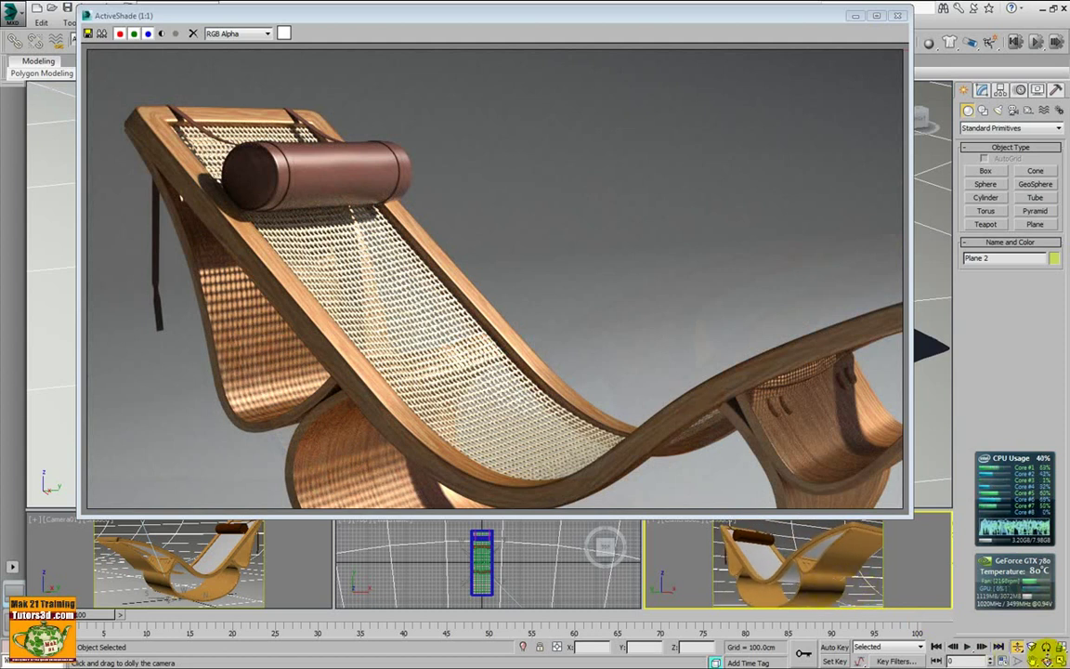
{"action": "left_click_drag", "start_coordinate": [927, 603], "coordinate": [881, 580]}
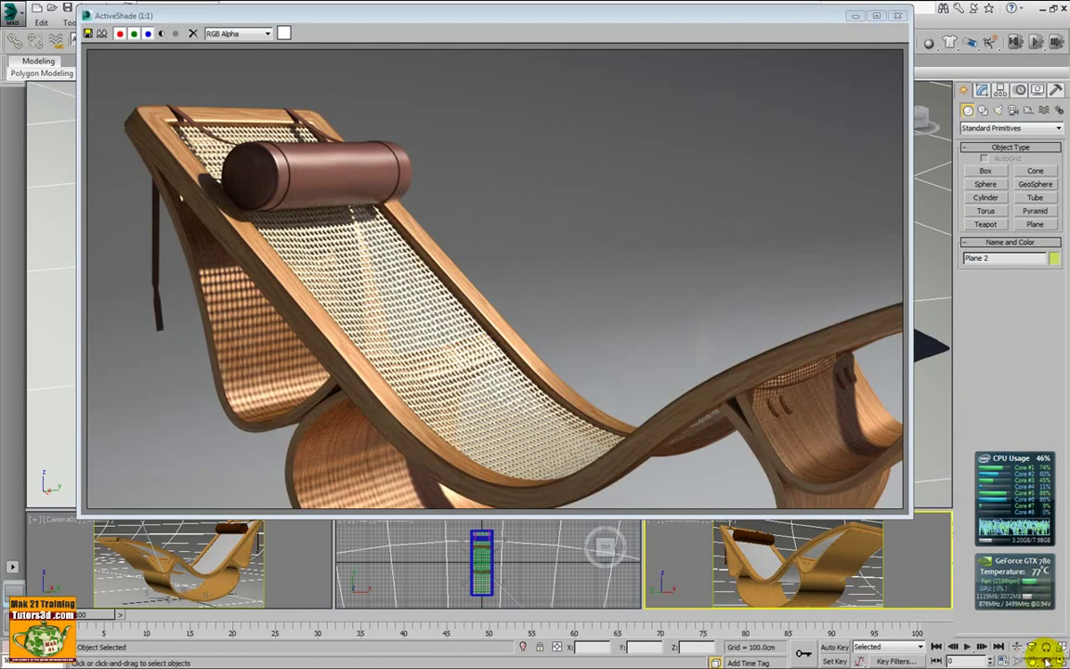
{"action": "left_click", "coordinate": [1046, 658]}
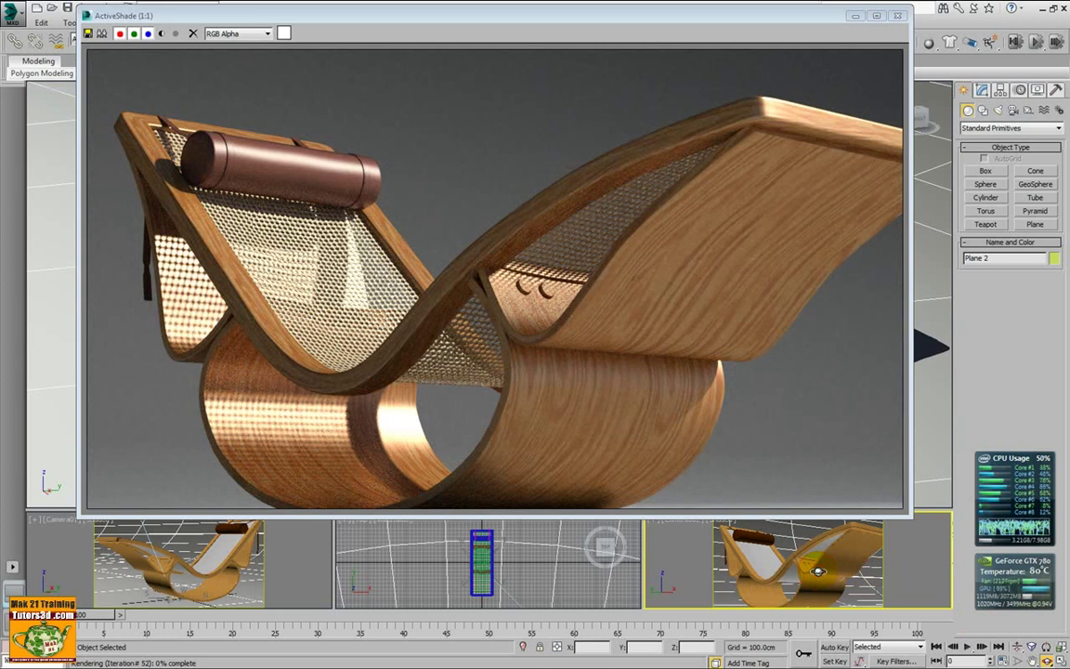
Nudge the camera orbit, activate the left camera viewport, and move the ActiveShade window down.
{"action": "middle_click_drag", "start_coordinate": [819, 571], "coordinate": [830, 565], "text": "alt"}
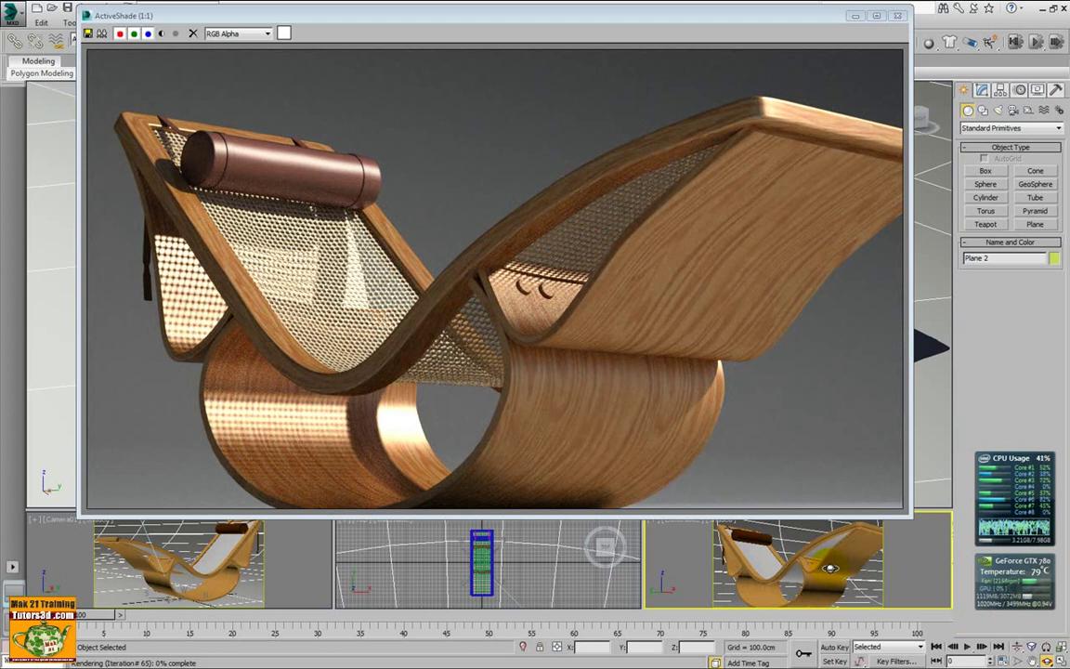
{"action": "middle_click_drag", "start_coordinate": [829, 569], "coordinate": [821, 568], "text": "alt"}
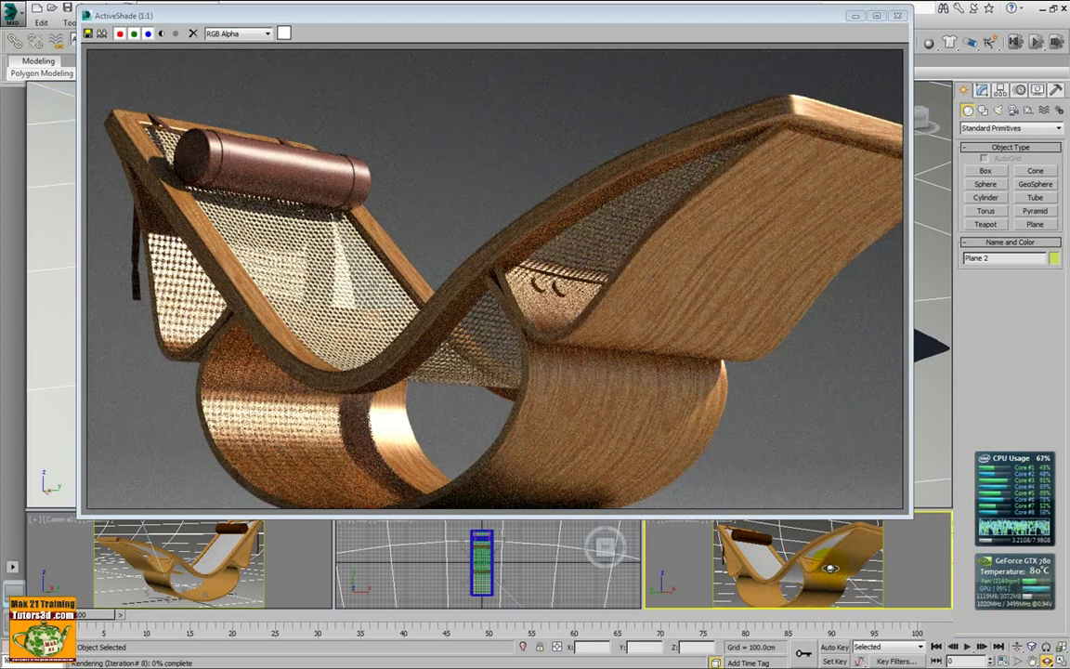
{"action": "left_click", "coordinate": [212, 572]}
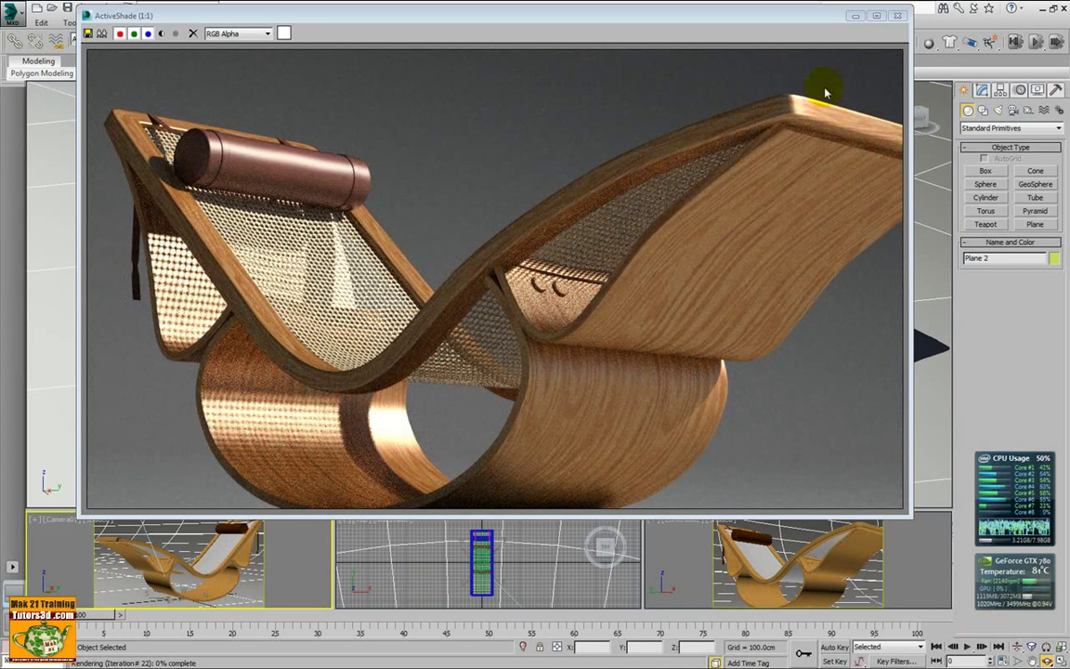
{"action": "left_click_drag", "start_coordinate": [822, 11], "coordinate": [818, 57]}
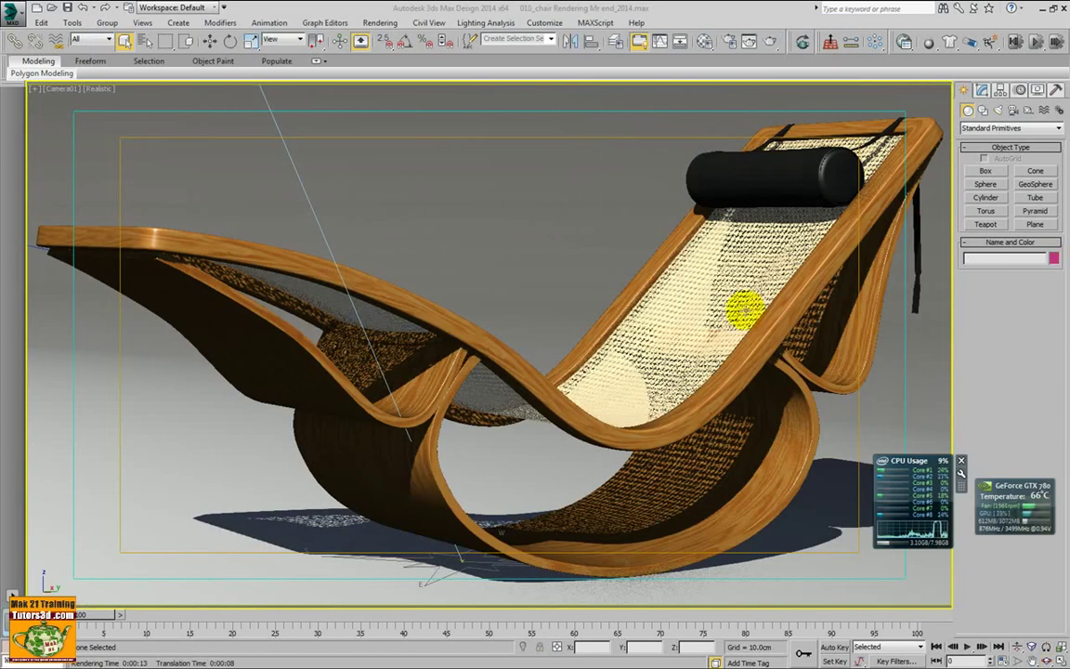
Render the Camera01 view at 1280×720 with mental ray via Render Production.
{"action": "left_click", "coordinate": [770, 46]}
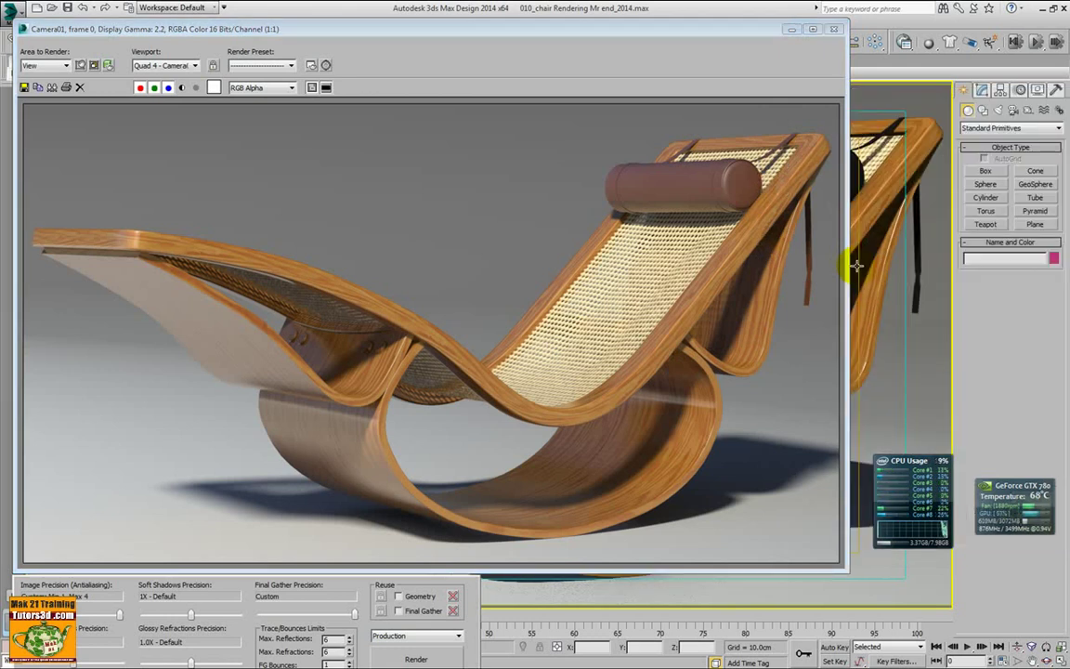
{"action": "mouse_move", "coordinate": [904, 485]}
{"action": "left_mouse_down"}
{"action": "mouse_move", "coordinate": [932, 452]}
{"action": "mouse_move", "coordinate": [1006, 406]}
{"action": "left_mouse_up"}
{"action": "left_click_drag", "start_coordinate": [539, 33], "coordinate": [610, 28]}
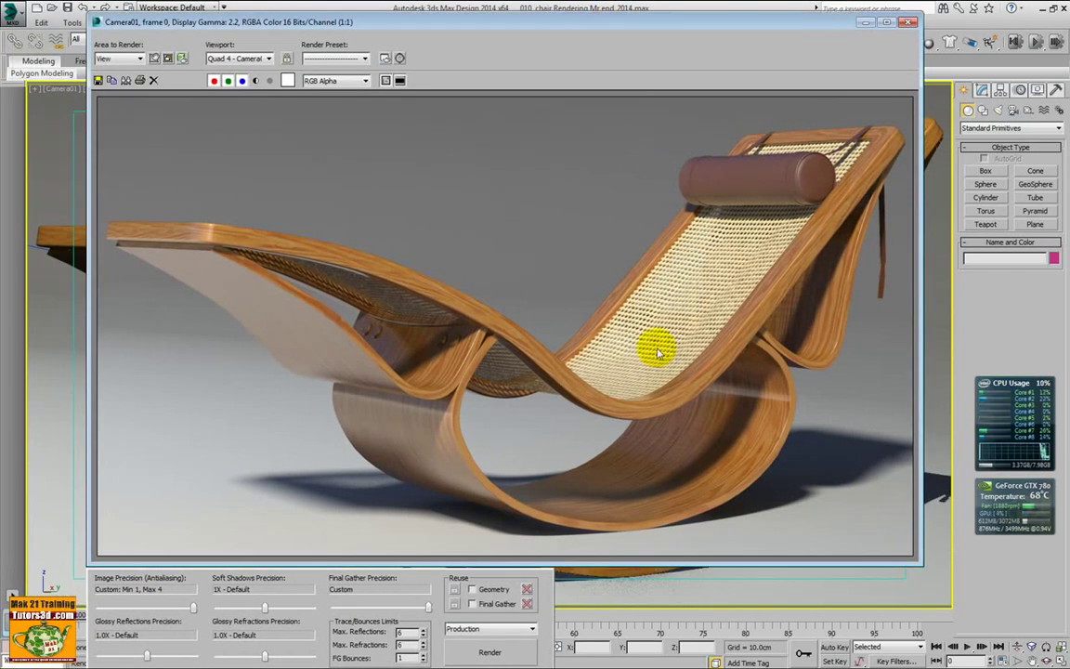